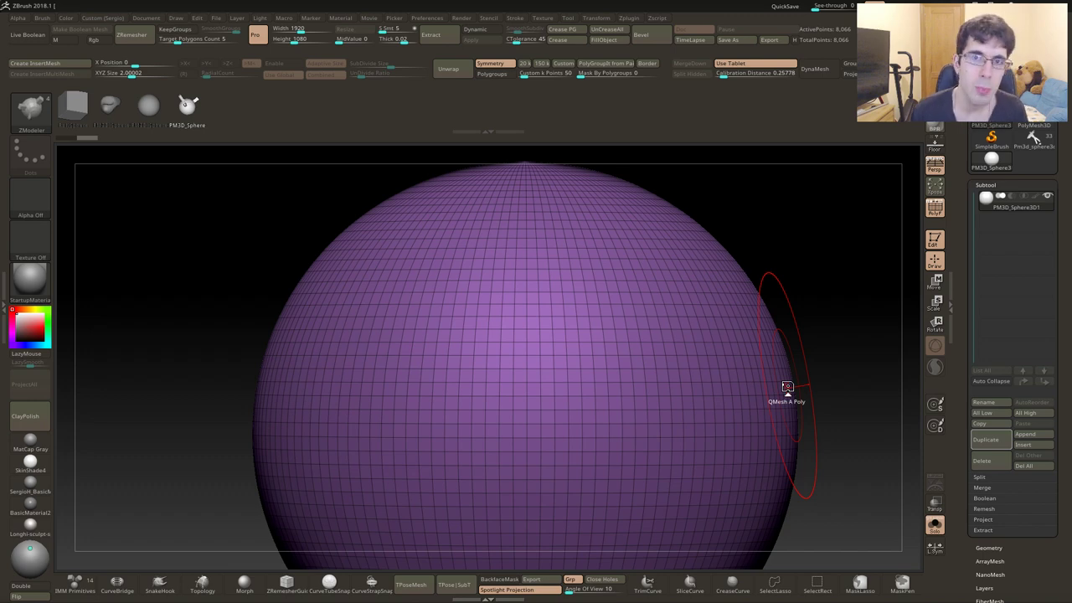
Append a Cylinder3D as a new subtool and make it the active one
mouse_move(581, 363)
right_mouse_down("ctrl")
mouse_move(590, 345)
mouse_move(550, 320)
mouse_move(578, 361)
mouse_move(581, 353)
right_mouse_up("ctrl")
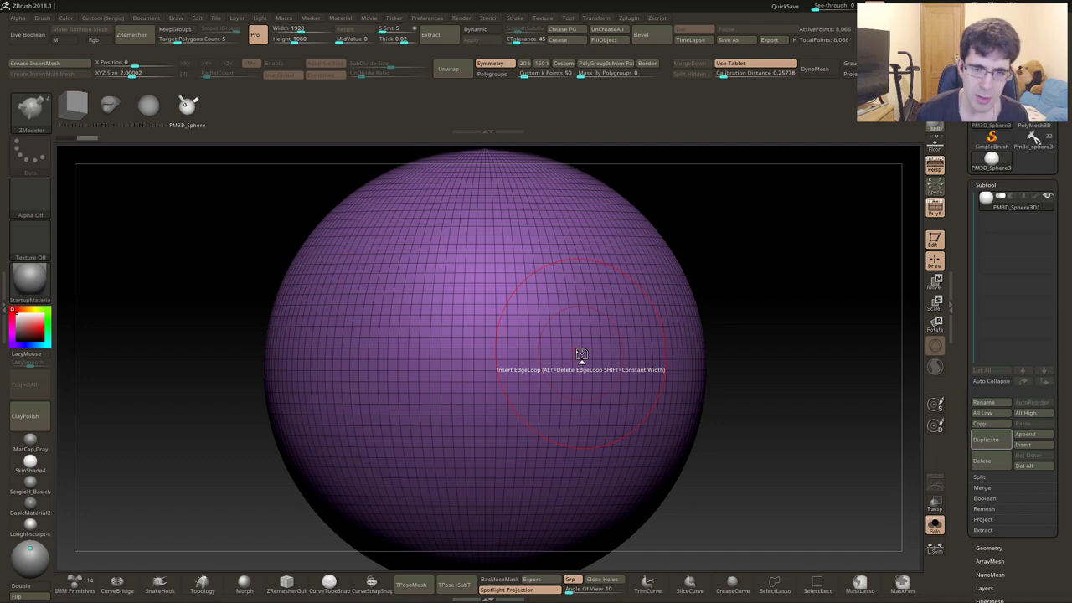
right_click_drag(581, 355, 523, 367)
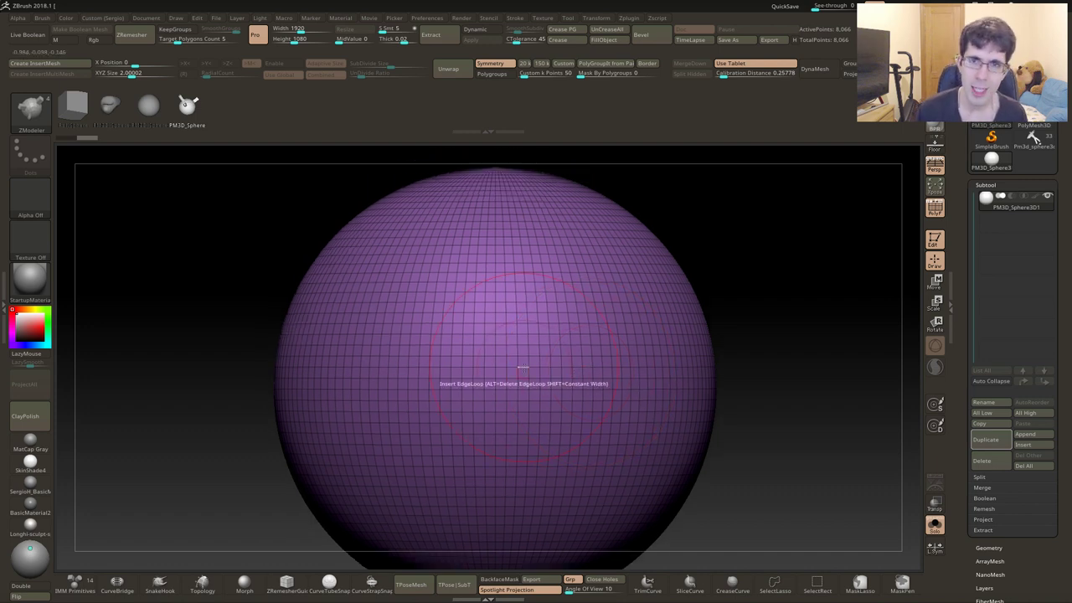
left_click(1047, 434)
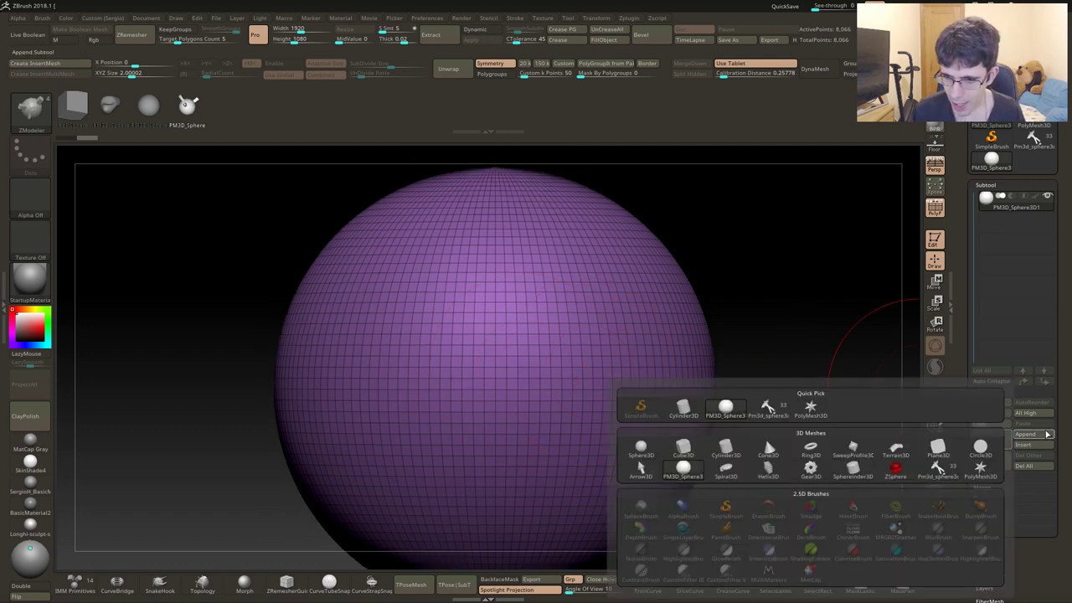
left_click(726, 448)
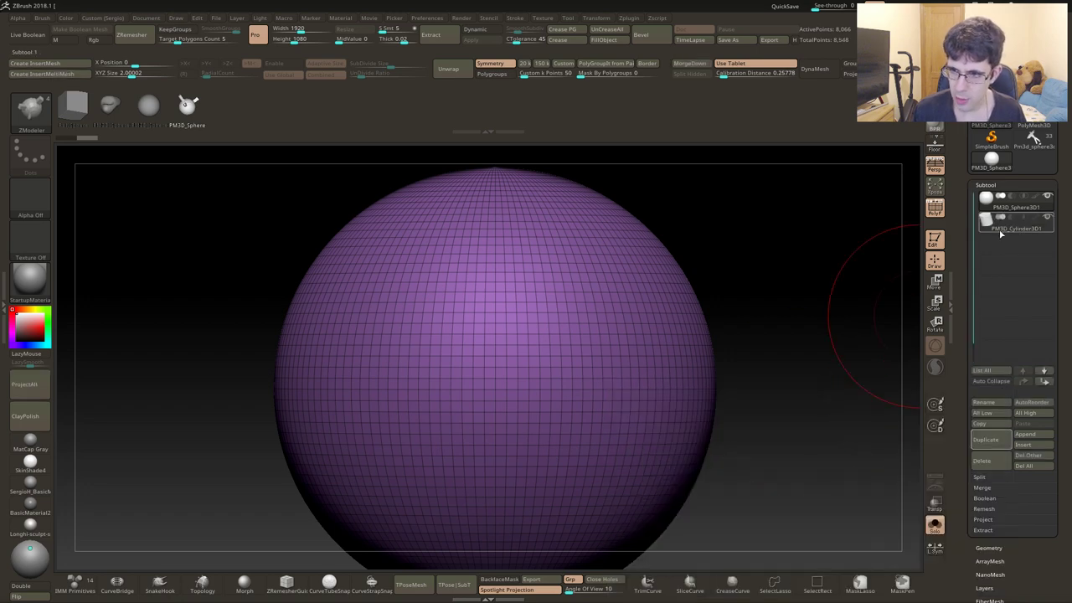
left_click(1000, 234)
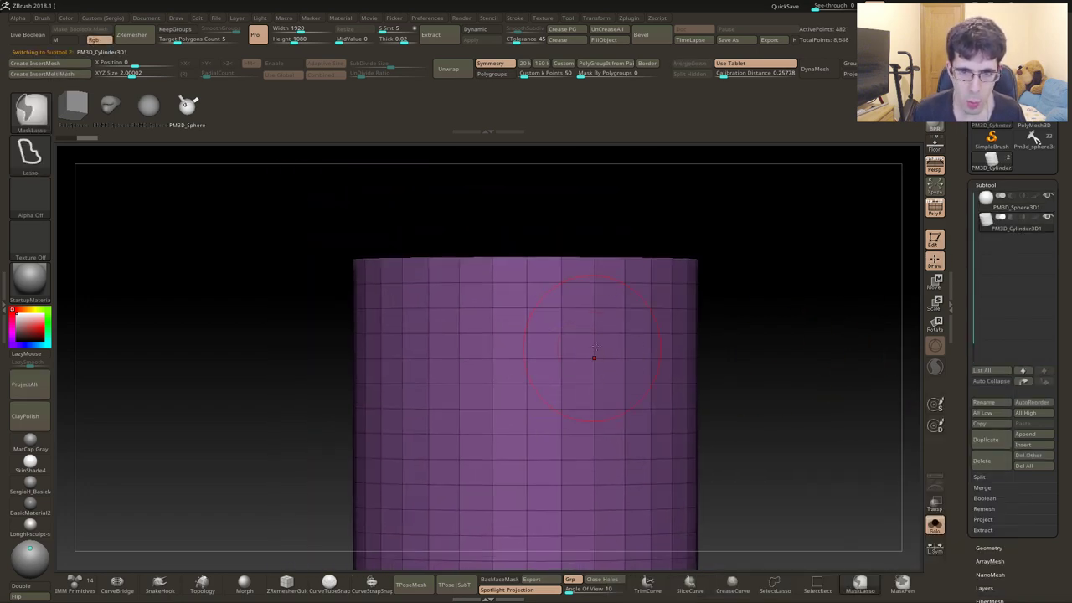
Extrude cylinder polyloops into wide disc flanges with QMesh Polyloop, then hide PolyFrame
left_click_drag(594, 358, 616, 319)
key("space")
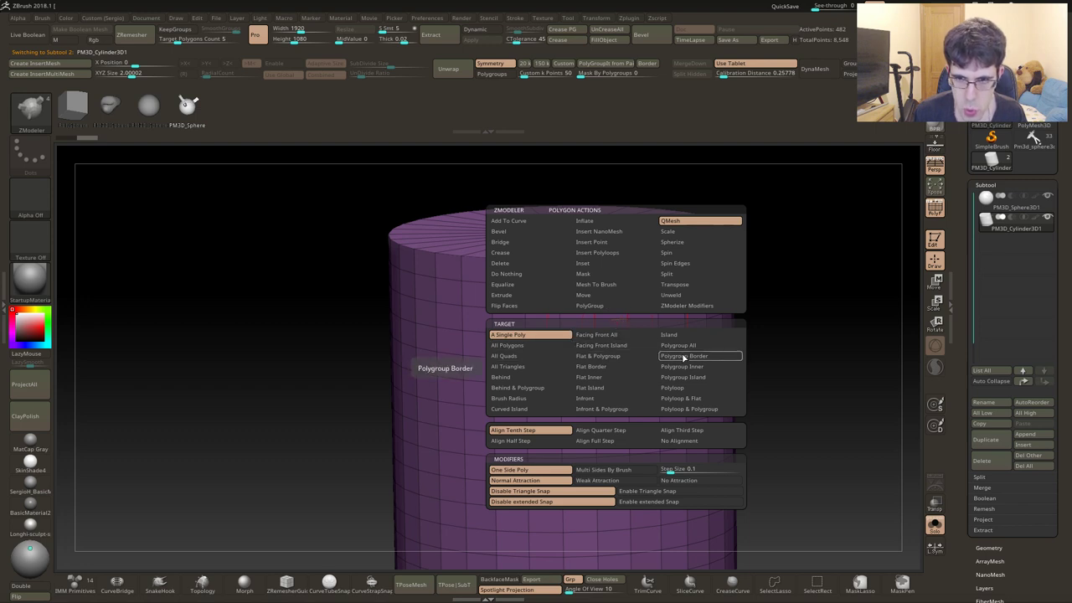
left_click(687, 388)
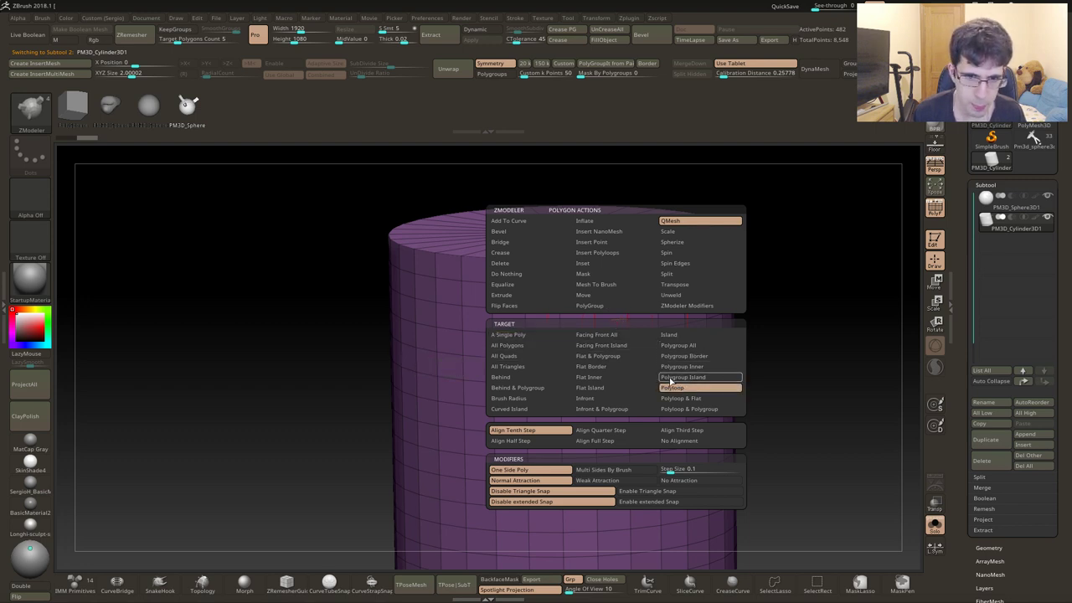
mouse_move(584, 321)
left_mouse_down()
mouse_move(742, 391)
mouse_move(648, 360)
mouse_move(1018, 567)
left_mouse_up()
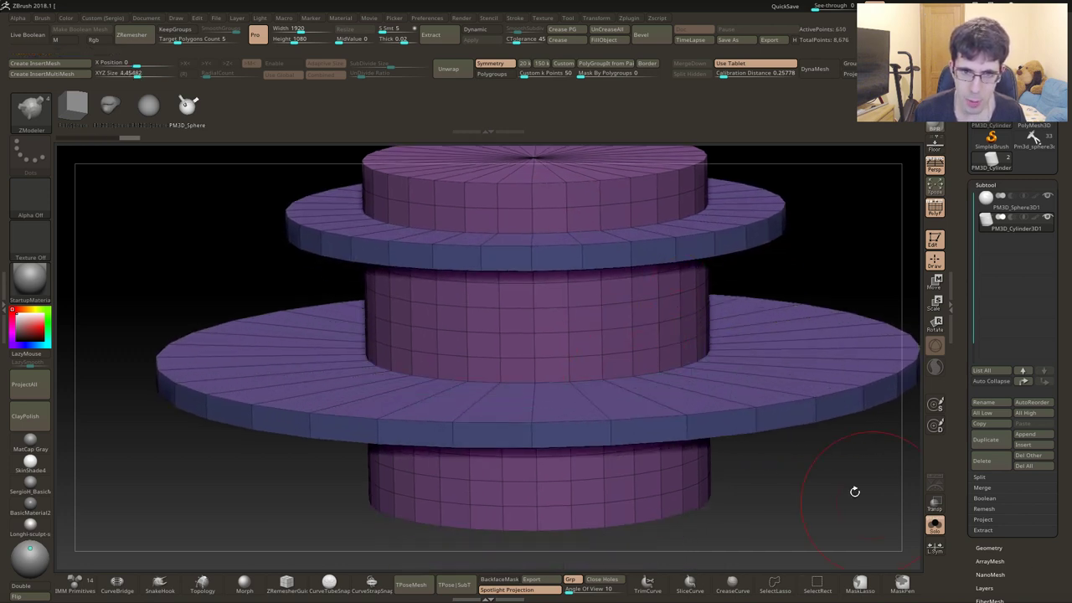
left_click_drag(925, 512, 921, 557)
mouse_move(578, 315)
right_mouse_down("ctrl")
mouse_move(550, 319)
mouse_move(563, 371)
mouse_move(563, 276)
mouse_move(577, 380)
mouse_move(553, 364)
right_mouse_up("ctrl")
key("shift+f")
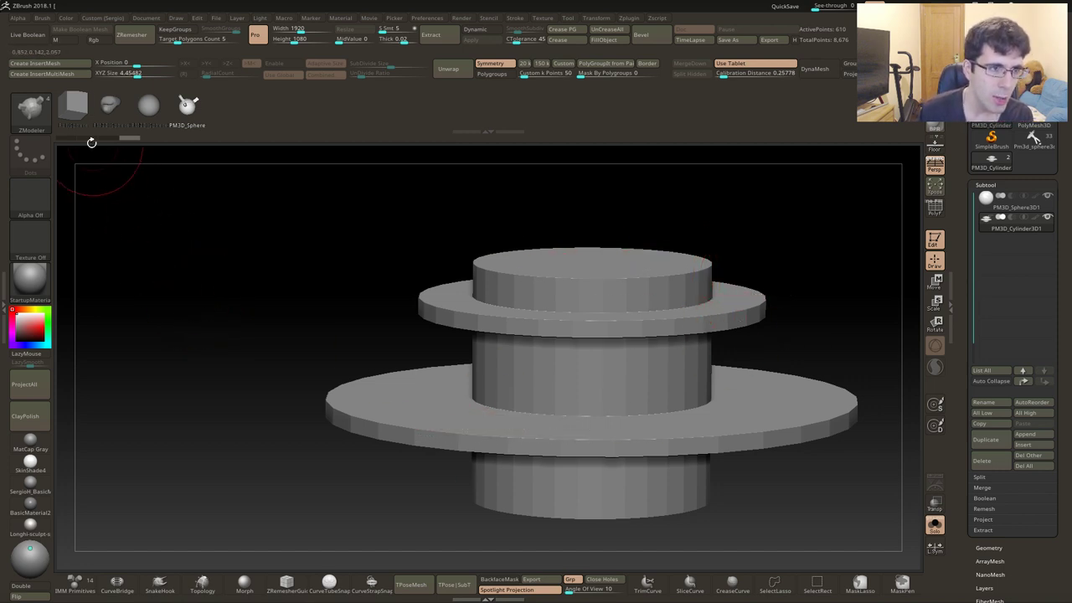
Create an InsertMesh from the flanged cylinder and append it to the current InsertMesh brush
left_click(30, 108)
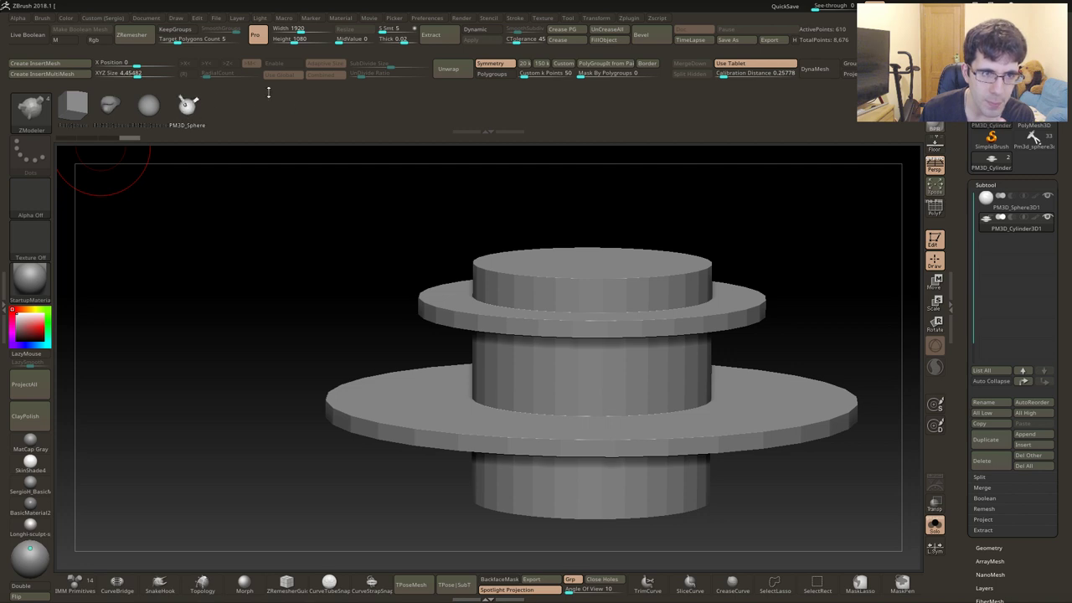
left_click(41, 17)
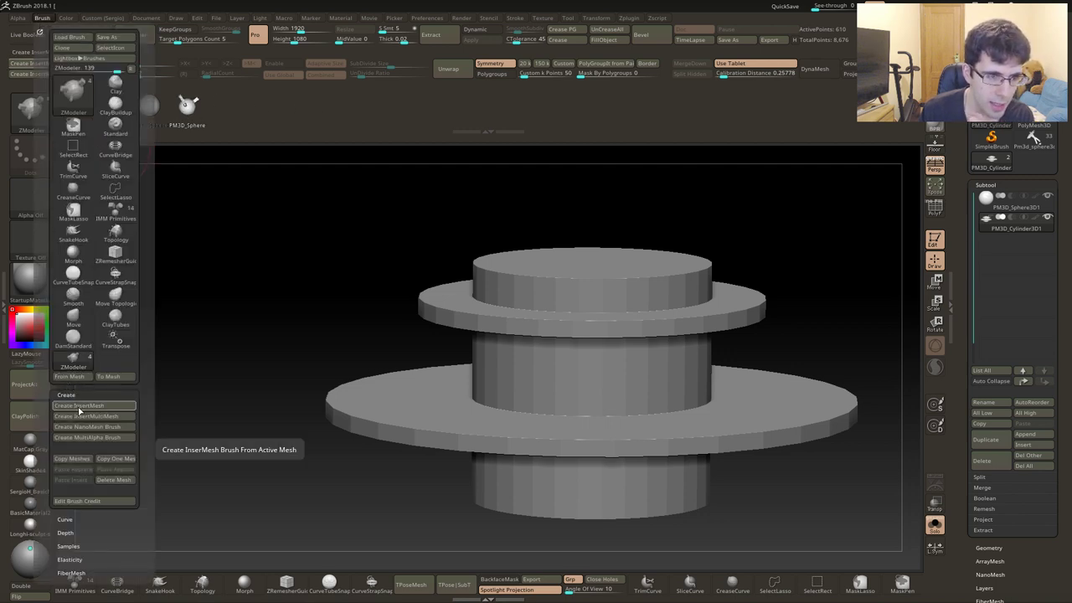
left_click(79, 410)
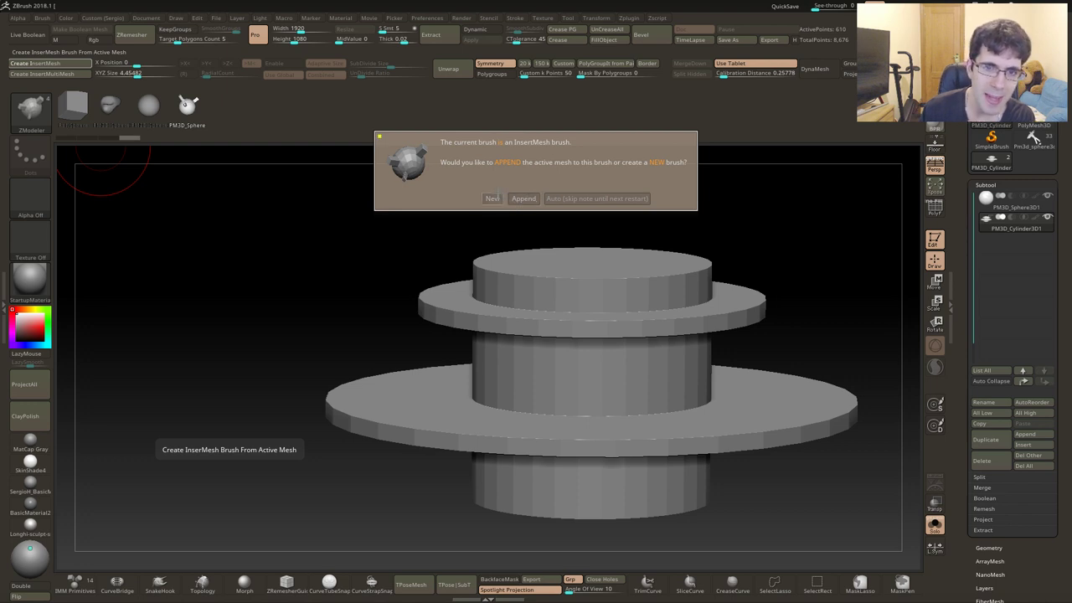
left_click(523, 199)
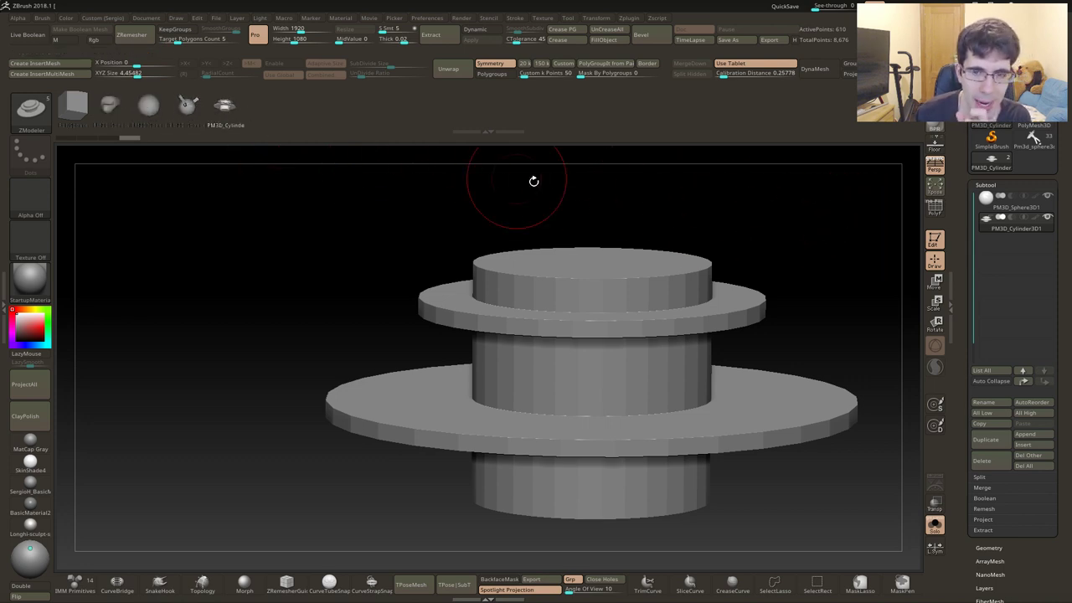
Select the sphere subtool, show its PolyFrame, and switch to the ZModeler brush (B-Z-M)
left_click(1005, 201)
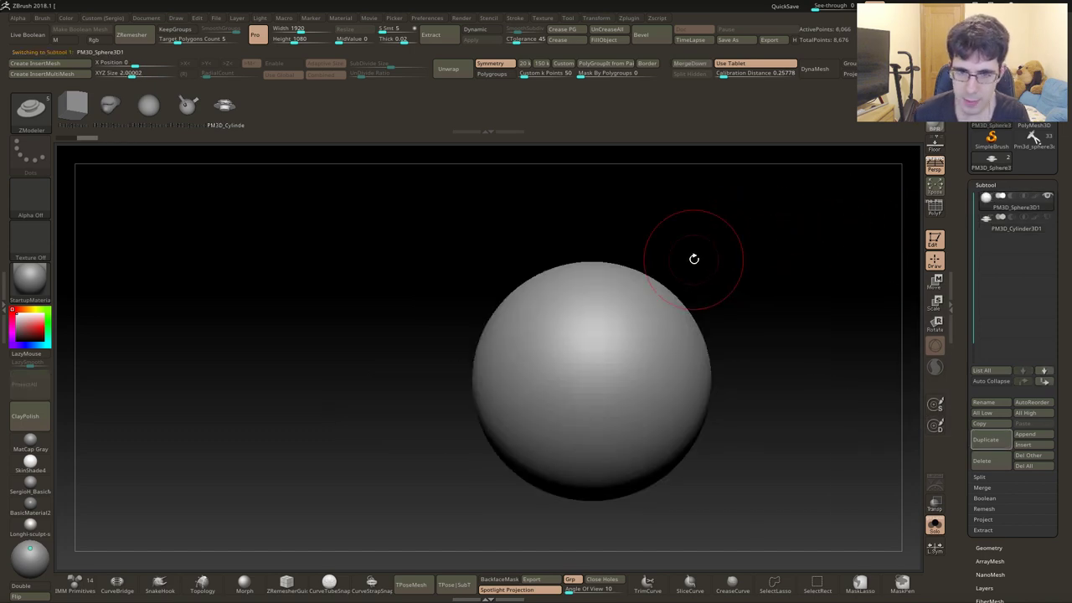
scroll(599, 300, "up", 5)
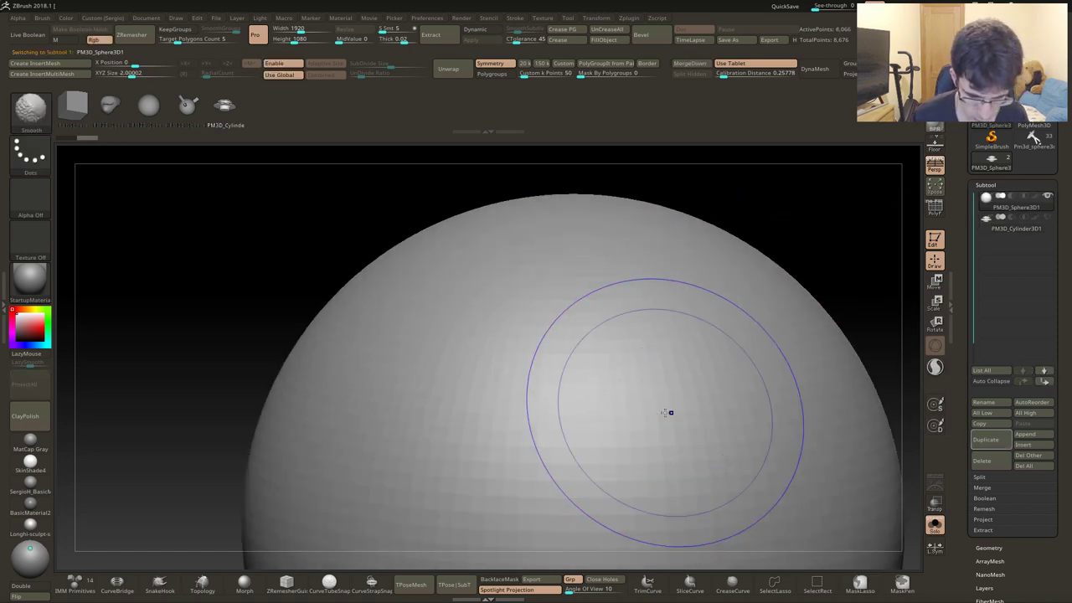
key("shift+f")
key("b")
key("z")
key("m")
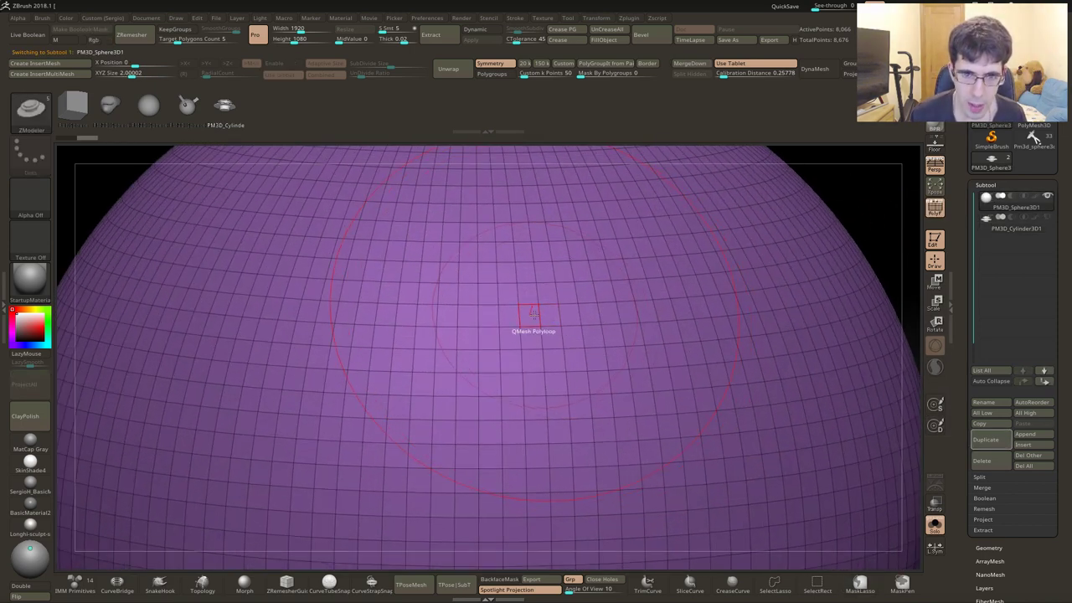
Set the ZModeler polygon action to Insert NanoMesh, targeting All Polygons
key("space")
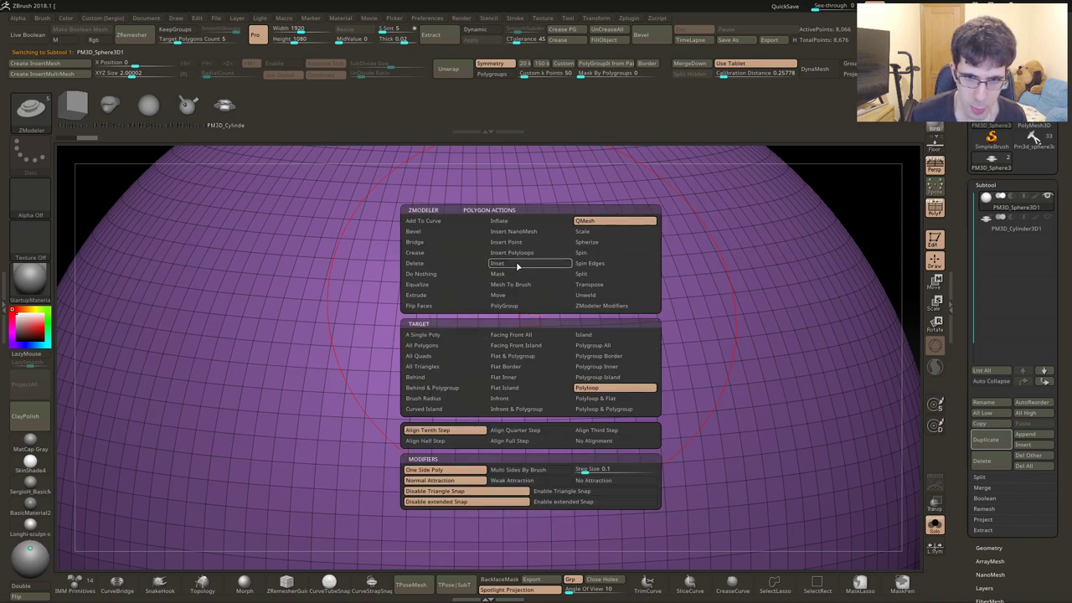
left_click(536, 237)
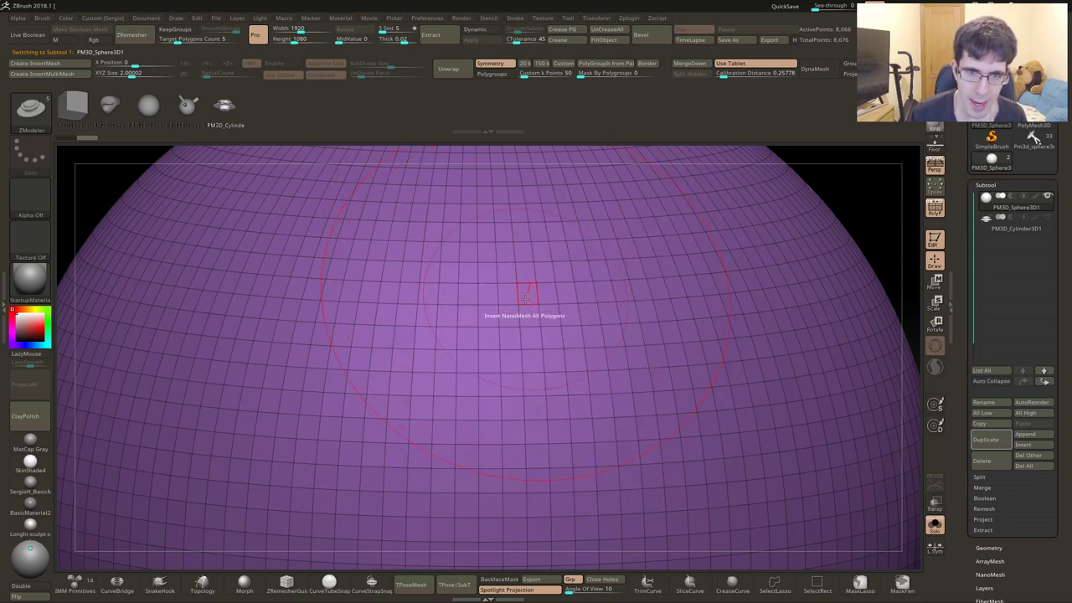
key("space")
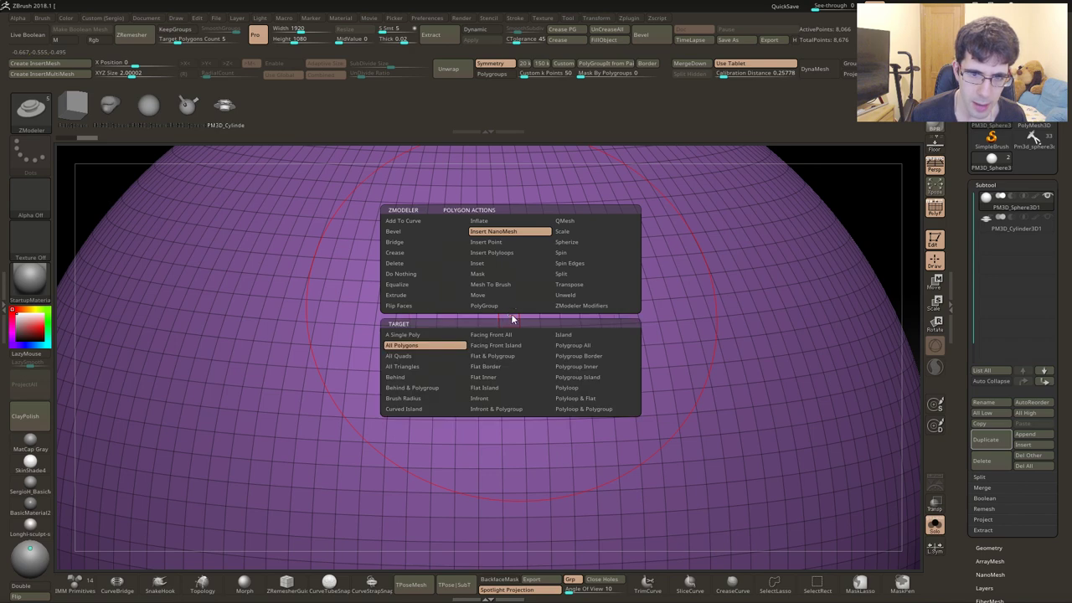
key("space")
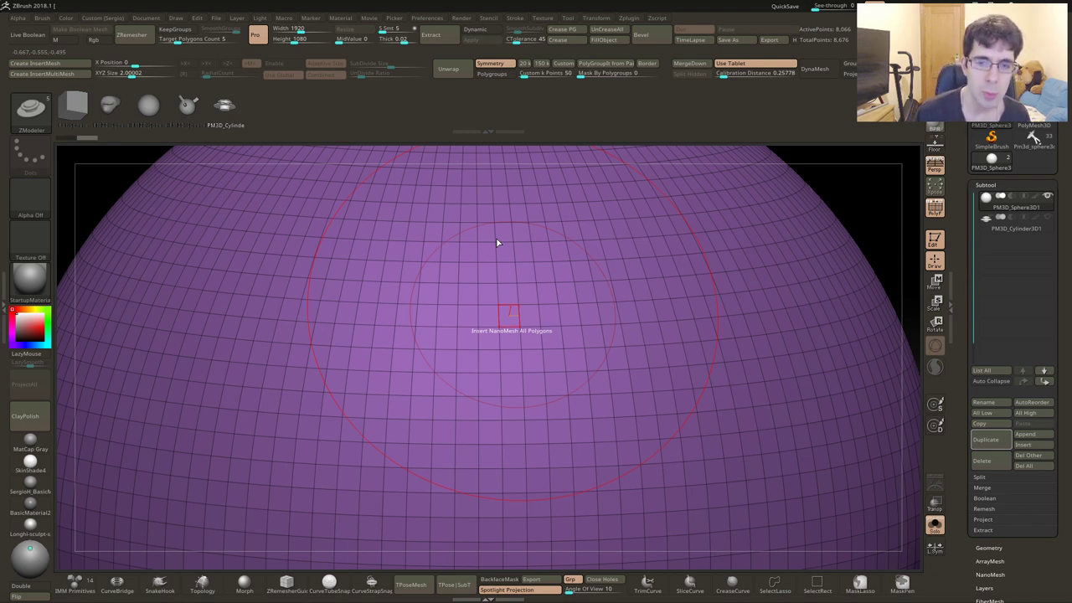
left_click_drag(503, 303, 509, 314)
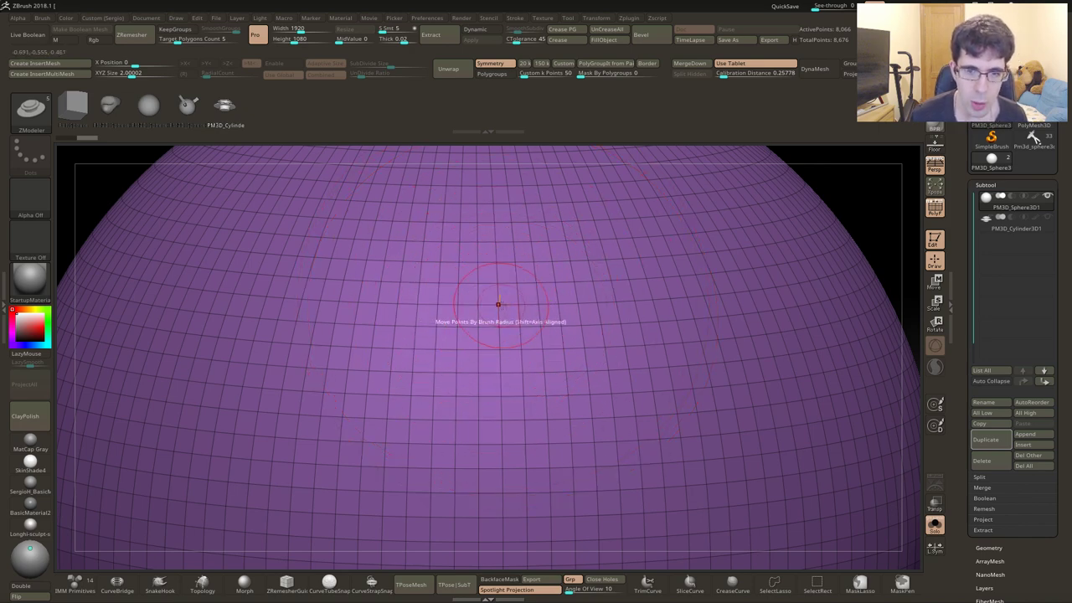
key("space")
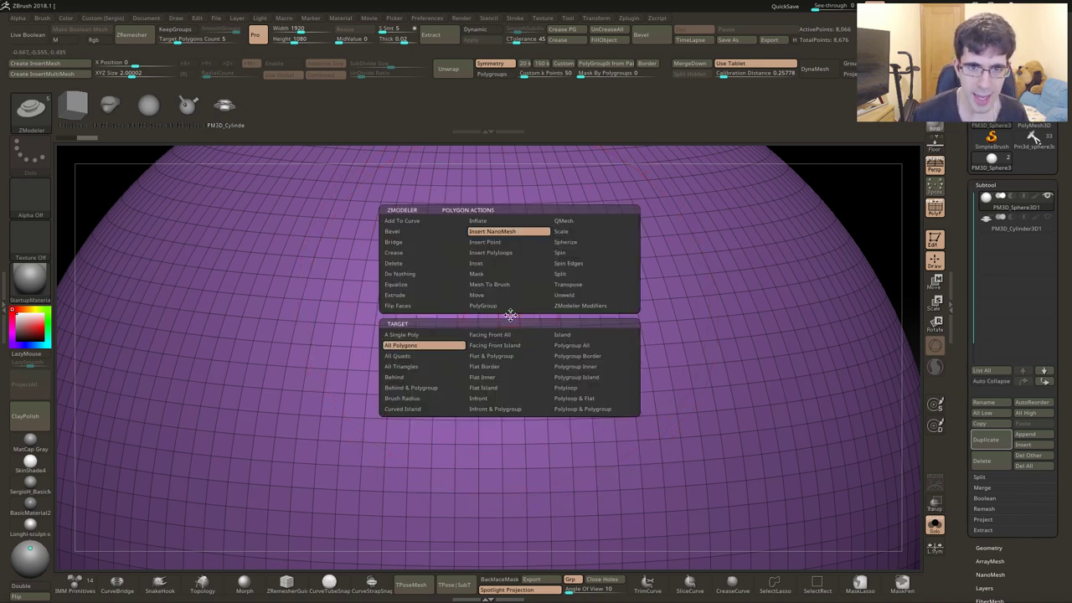
Insert one enlarged flanged-cylinder NanoMesh on a single sphere polygon as a test
left_click(402, 341)
mouse_move(510, 307)
right_mouse_down("ctrl")
mouse_move(565, 375)
mouse_move(634, 304)
right_mouse_up("ctrl")
left_click(602, 304)
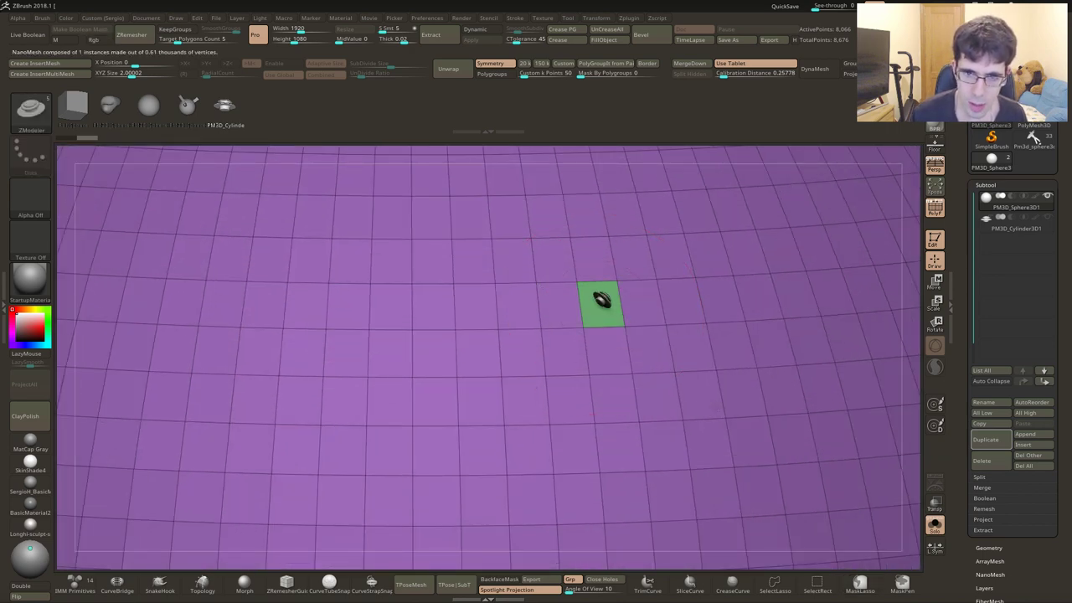
left_click_drag(602, 303, 598, 310)
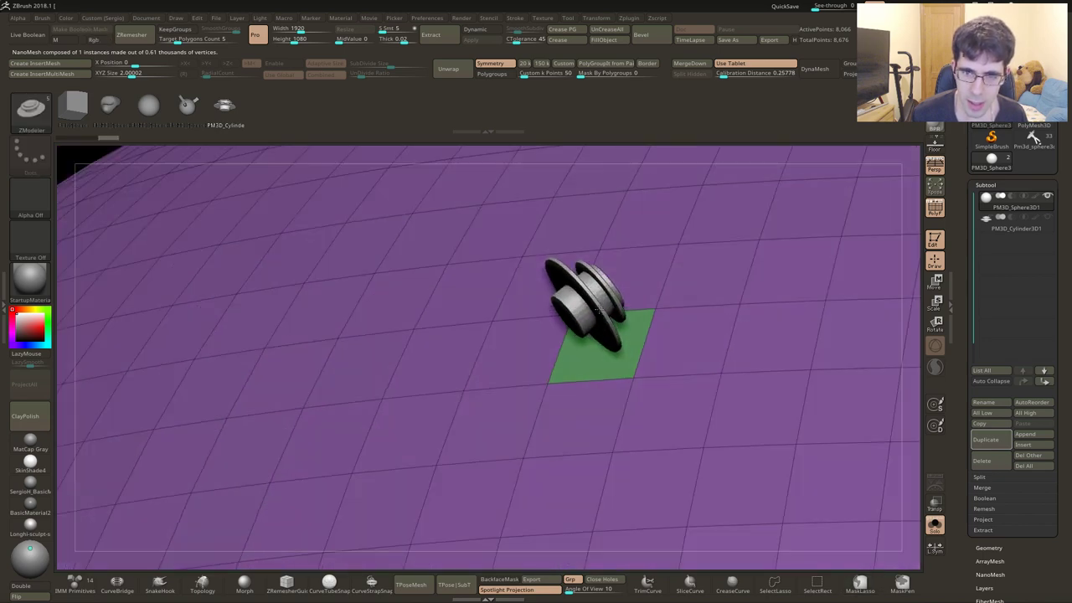
mouse_move(598, 310)
right_mouse_down("ctrl")
mouse_move(611, 360)
mouse_move(576, 250)
right_mouse_up("ctrl")
right_click_drag(634, 403, 606, 342)
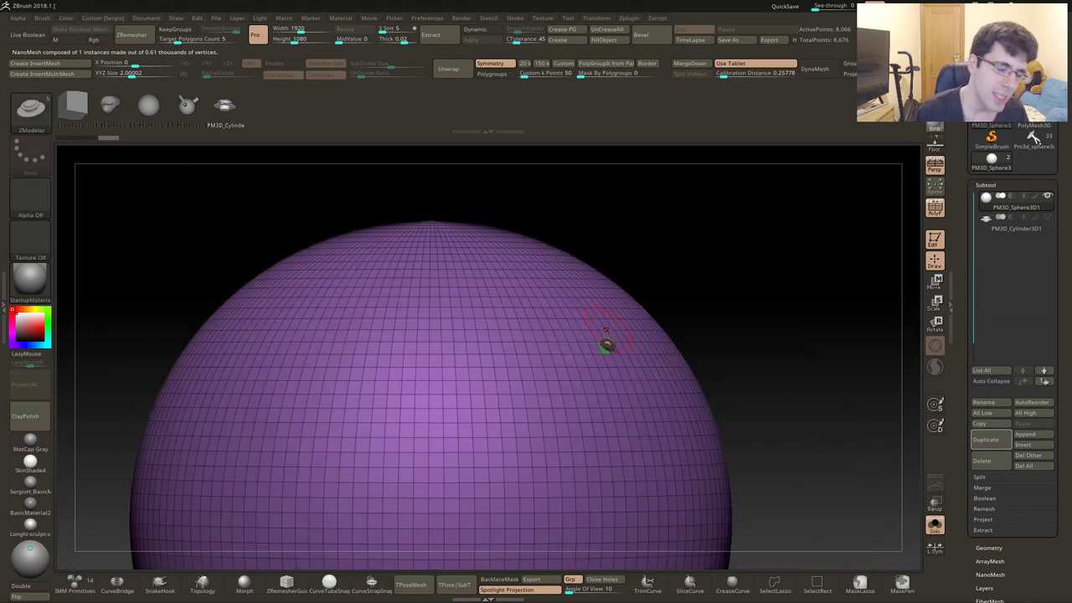
right_click_drag(606, 343, 676, 378, "alt")
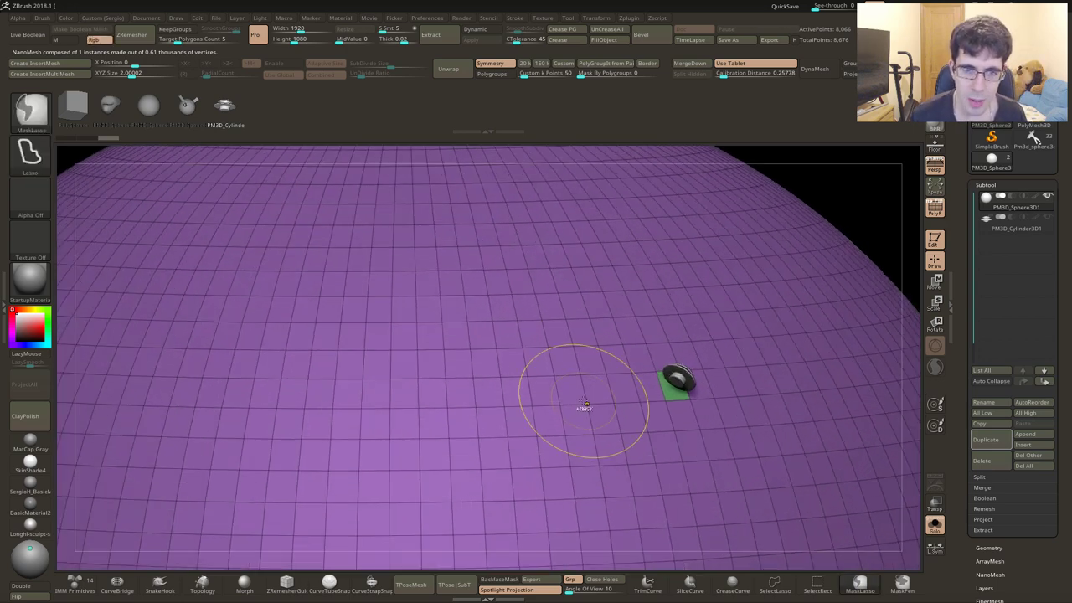
key("space")
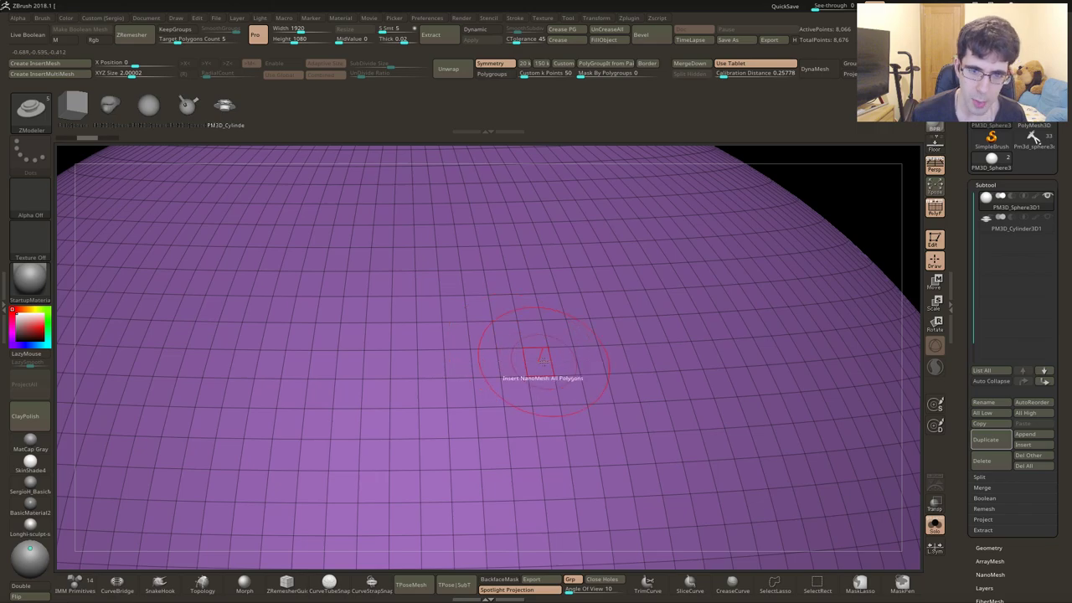
Insert NanoMesh on every sphere polygon and inspect the instances up close
left_click(543, 369)
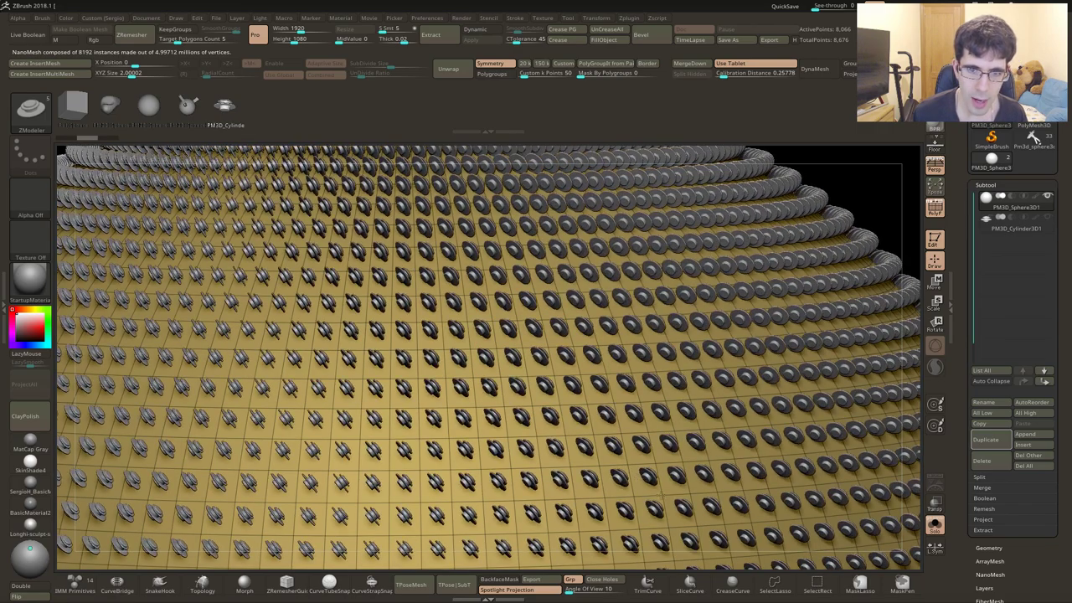
key("f")
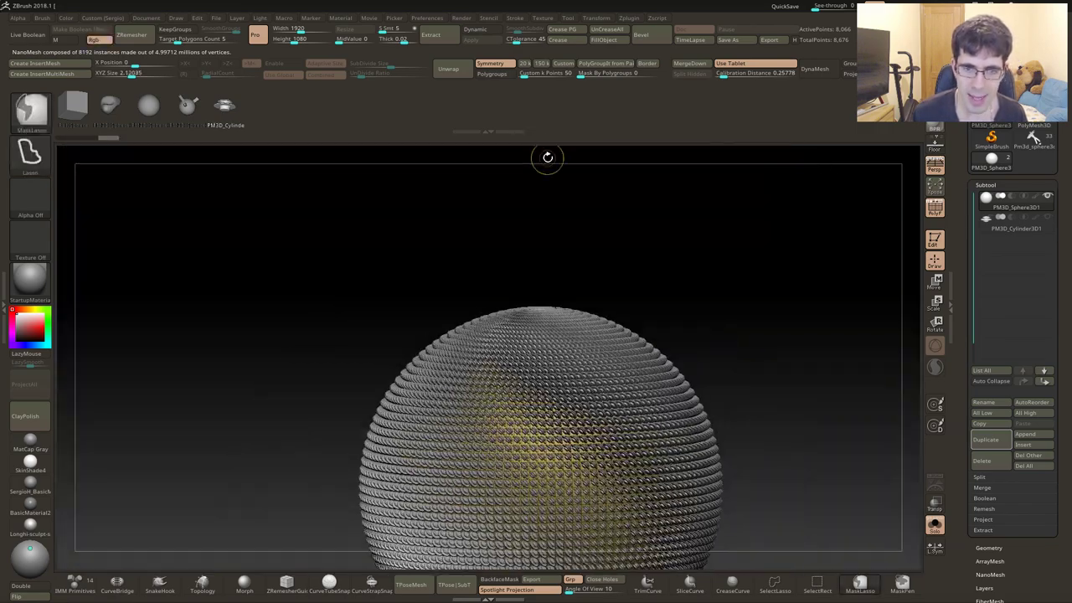
left_click_drag(551, 204, 593, 384, "alt")
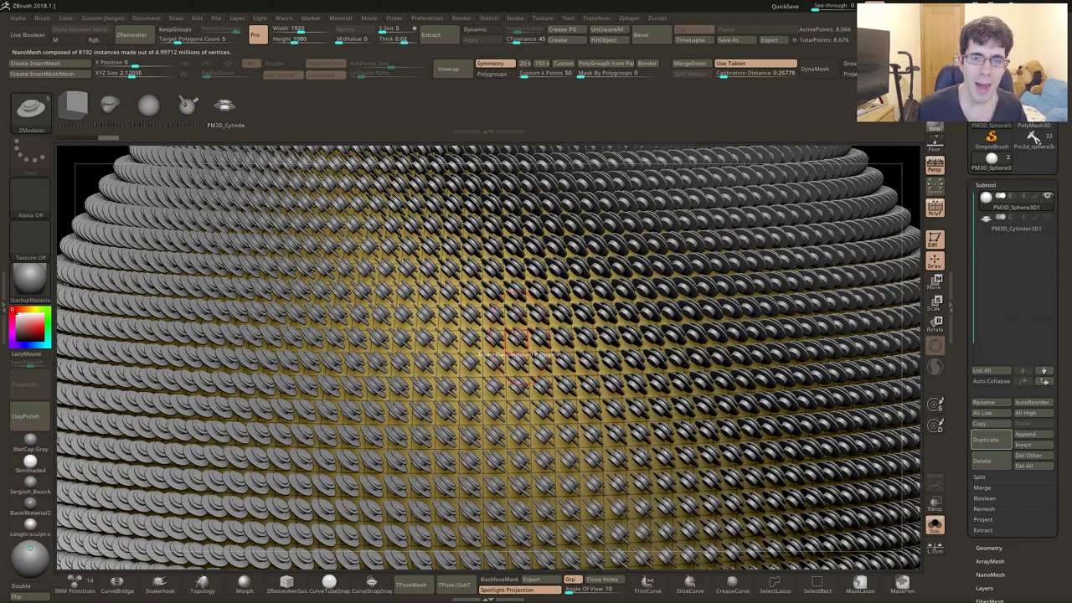
left_click_drag(517, 336, 542, 336, "alt")
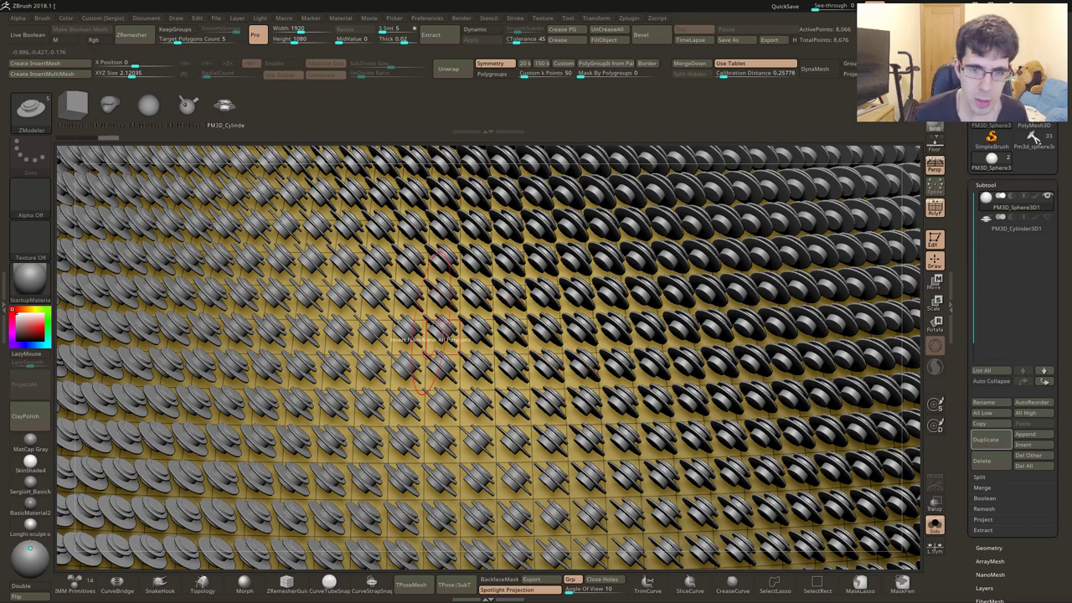
key("space")
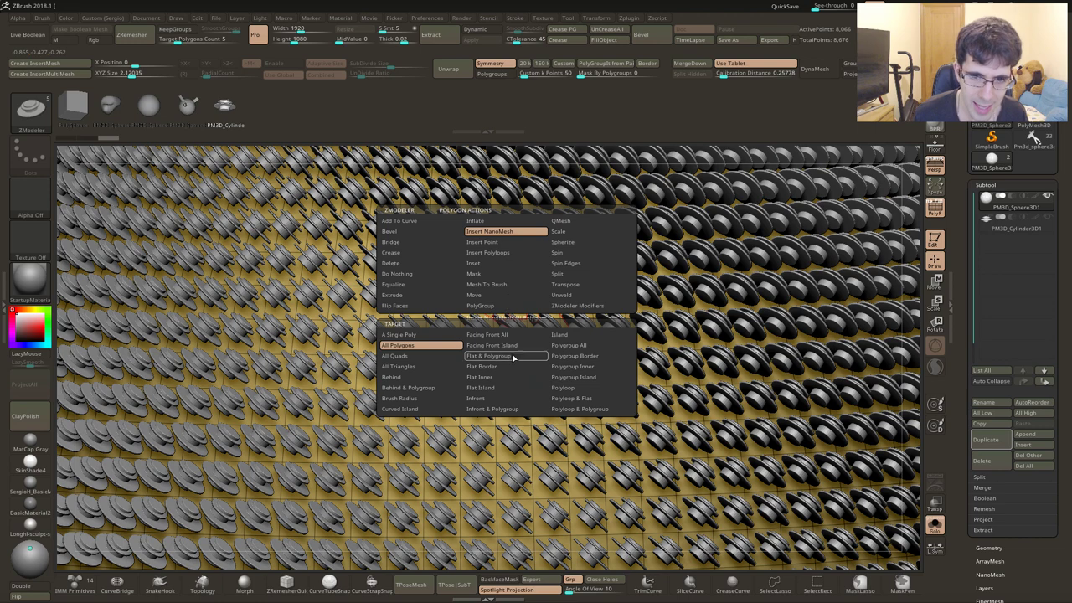
left_click(588, 350)
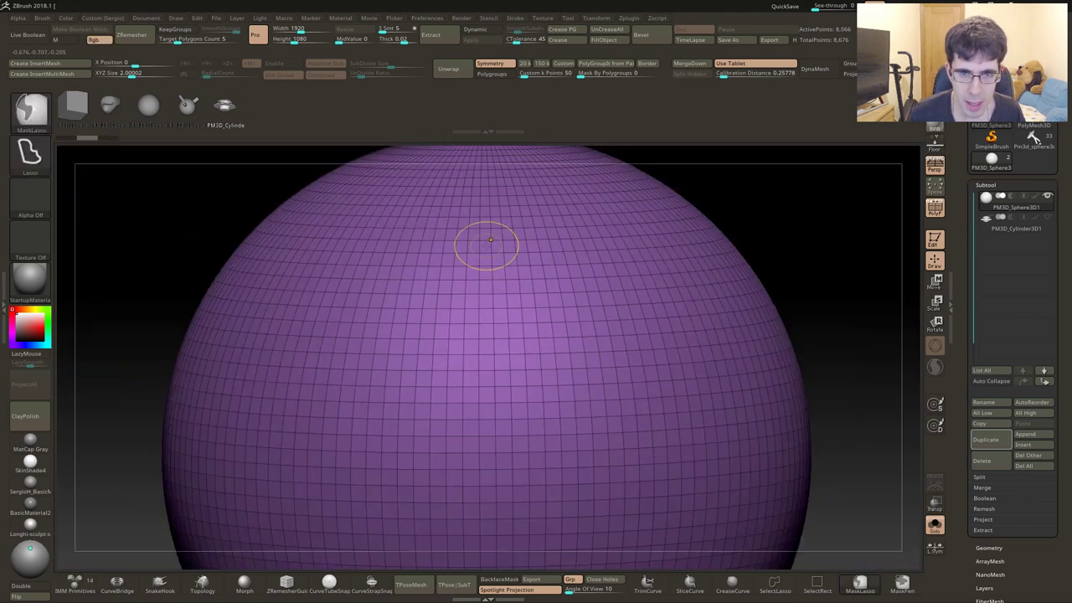
Try a TrimCurve slice, undo it, and lasso-isolate a patch on the sphere's right side
left_click_drag(828, 197, 806, 398, "ctrl+shift")
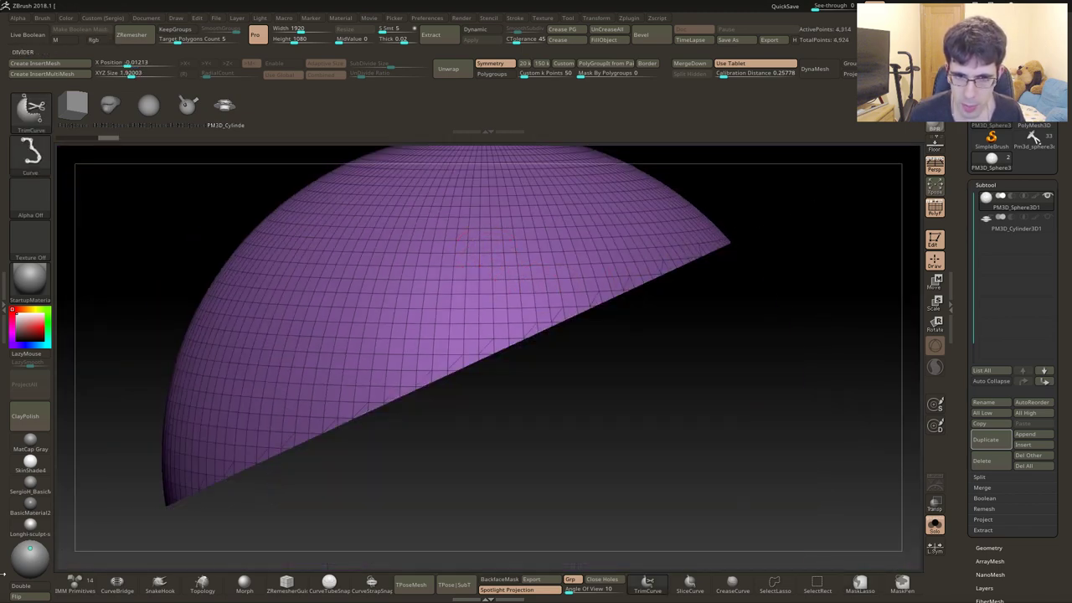
key("ctrl+z")
left_click(775, 584)
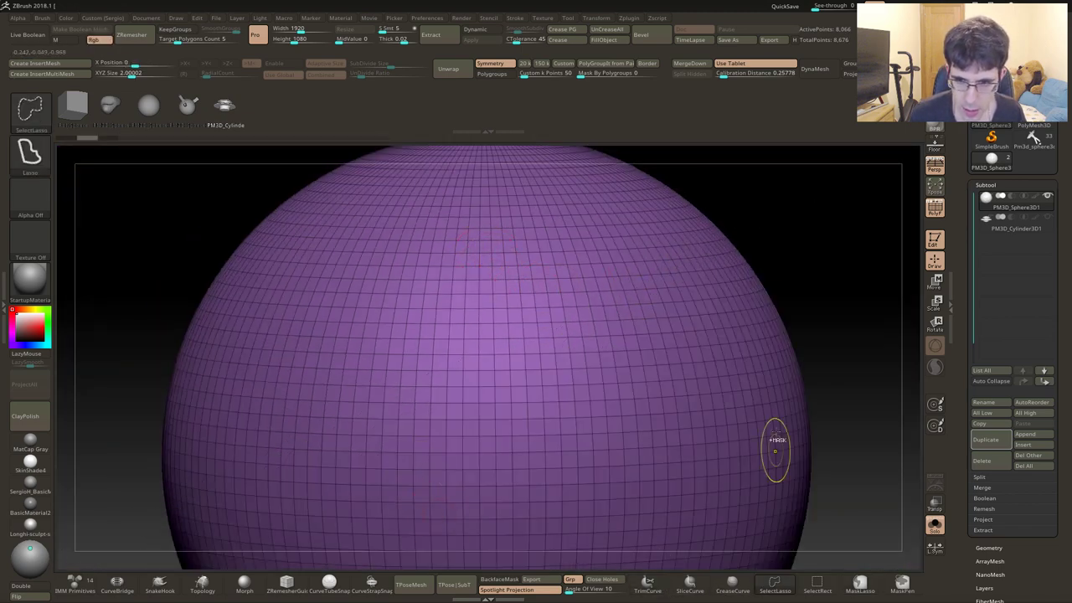
left_click_drag(773, 447, 586, 442, "ctrl+shift")
Back in ZModeler, turn the isolated patch into its own green polygroup and unhide the sphere
key("b")
key("z")
key("m")
key("ctrl+w")
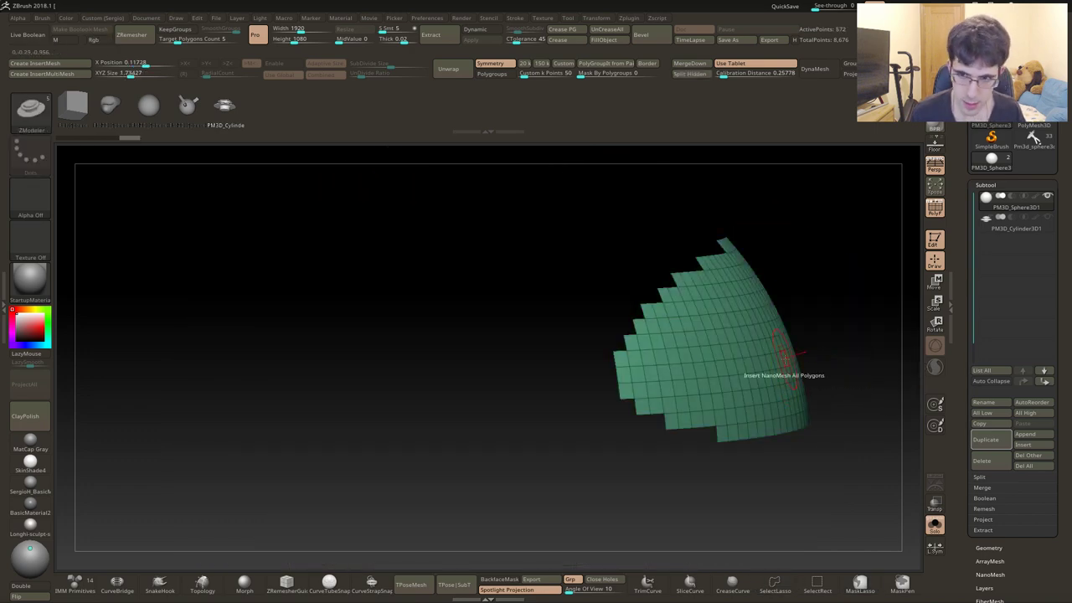
left_click(742, 378, "ctrl+shift")
mouse_move(742, 378)
right_mouse_down()
mouse_move(539, 396)
mouse_move(533, 420)
mouse_move(560, 409)
right_mouse_up()
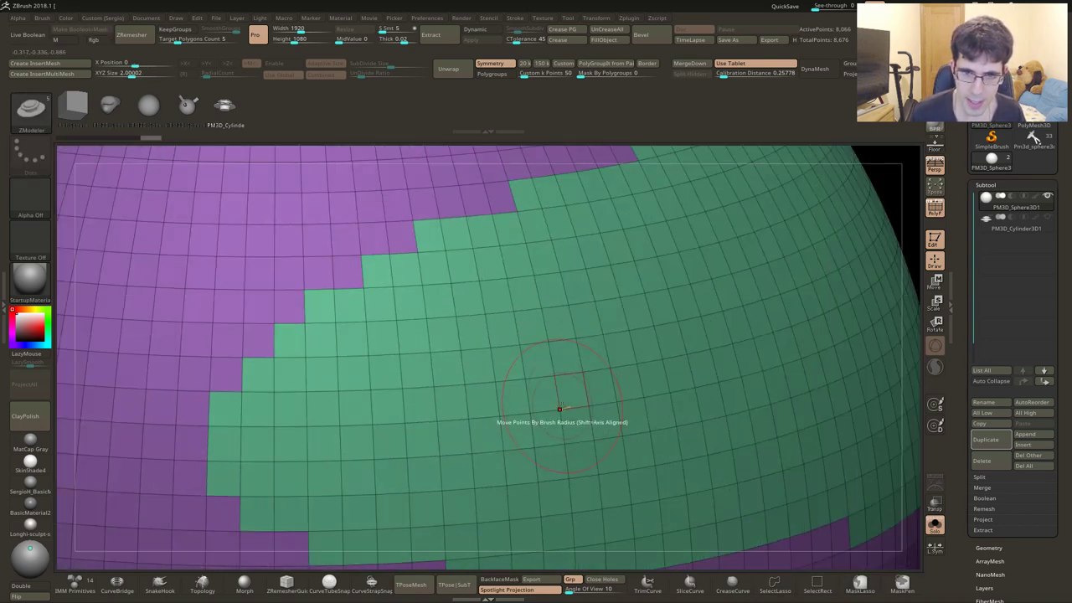
key("space")
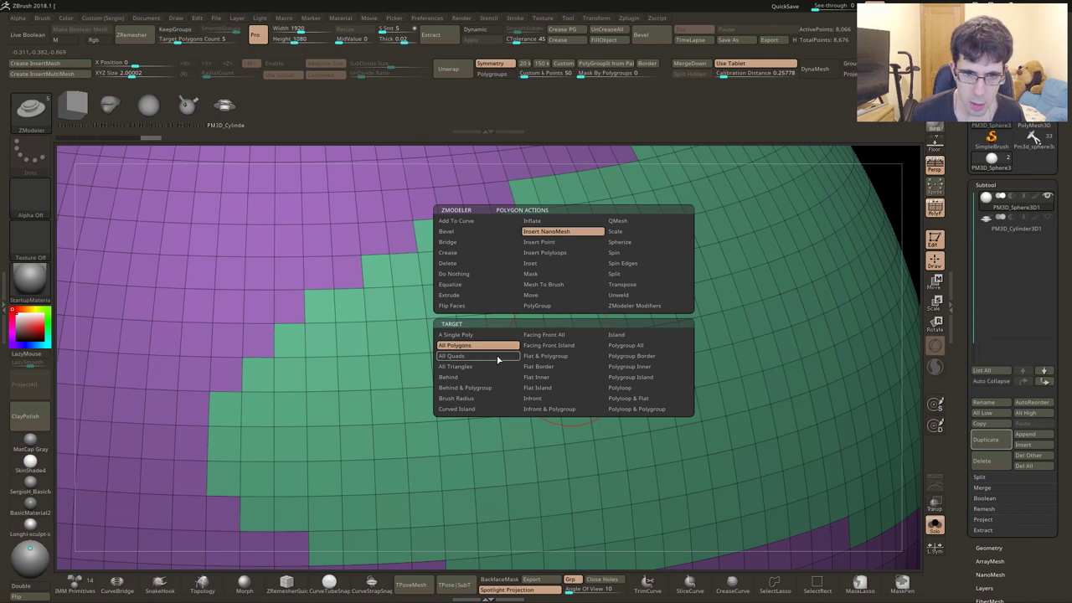
Fill the green polygroup with enlarged NanoMesh instances and inspect them without the wireframe
left_click(655, 348)
left_click_drag(566, 356, 567, 304)
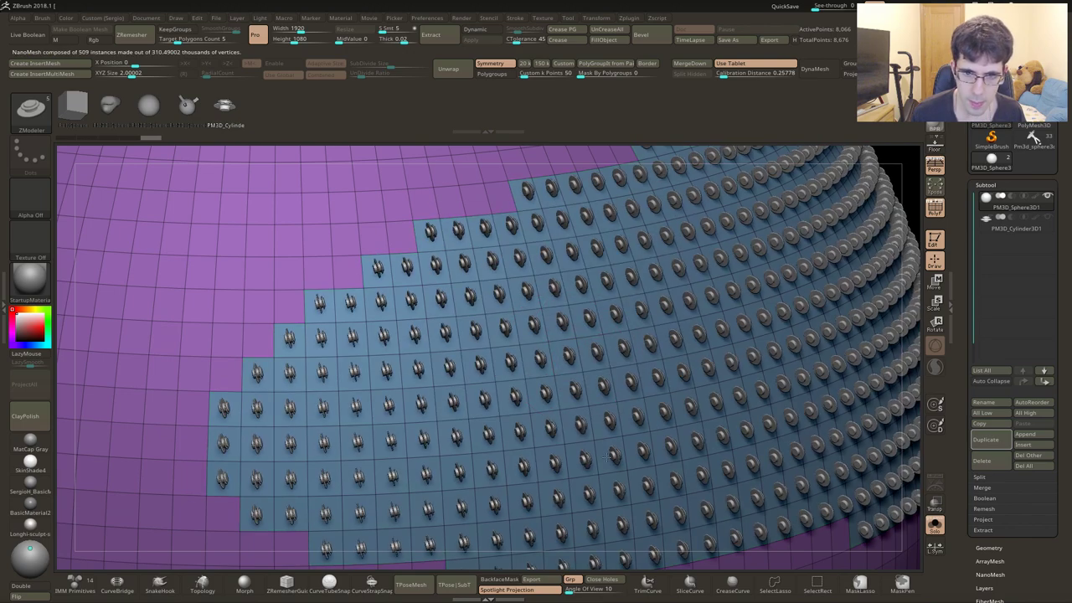
key("f")
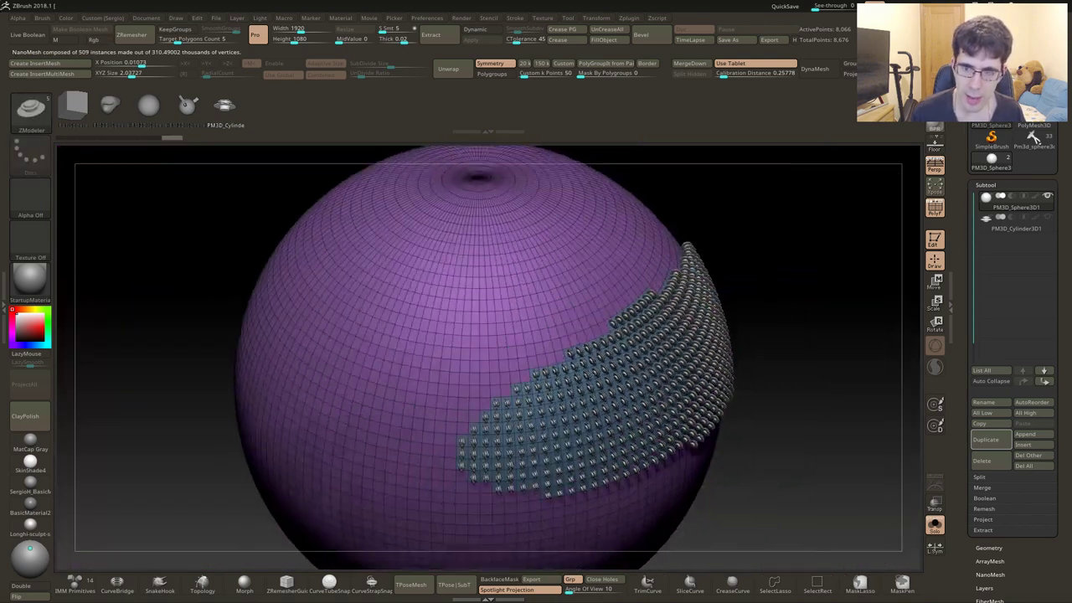
key("shift+f")
mouse_move(578, 360)
right_mouse_down()
mouse_move(593, 377)
mouse_move(585, 337)
right_mouse_up()
key("shift+f")
Isolate the green patch, regroup it to match the sphere, and unhide the rest
left_click(584, 338, "ctrl+shift")
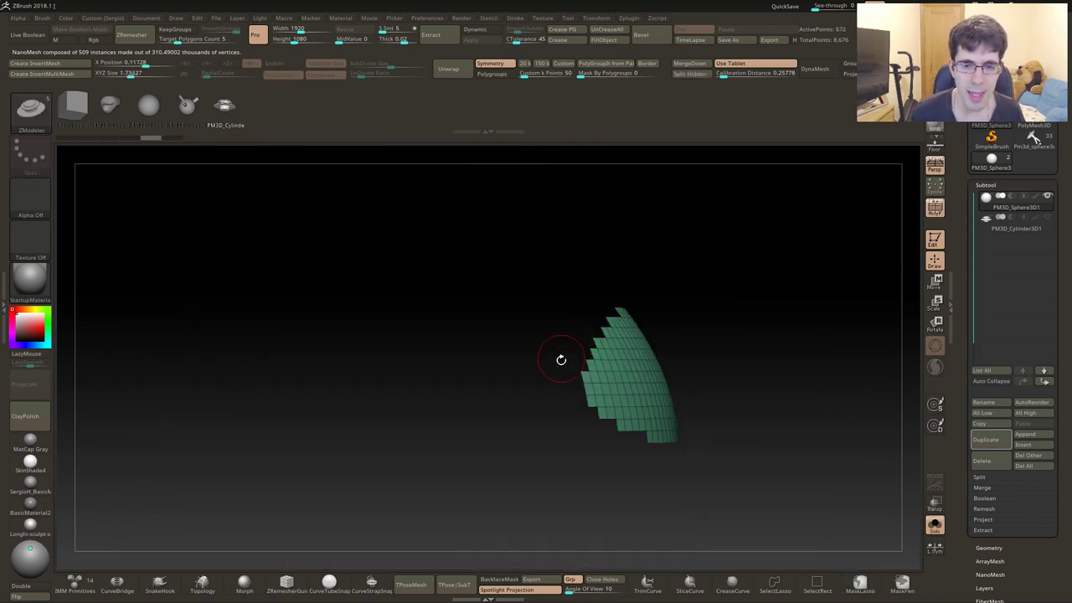
key("ctrl+w")
left_click(580, 386, "ctrl+shift")
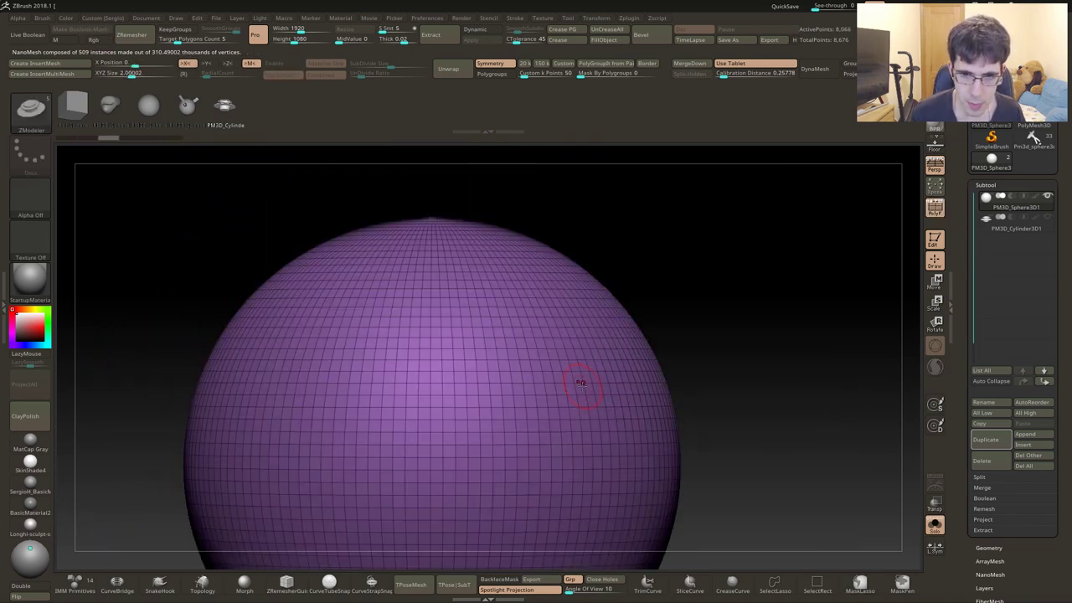
mouse_move(551, 412)
right_mouse_down()
mouse_move(645, 382)
mouse_move(649, 406)
mouse_move(538, 304)
mouse_move(540, 404)
right_mouse_up()
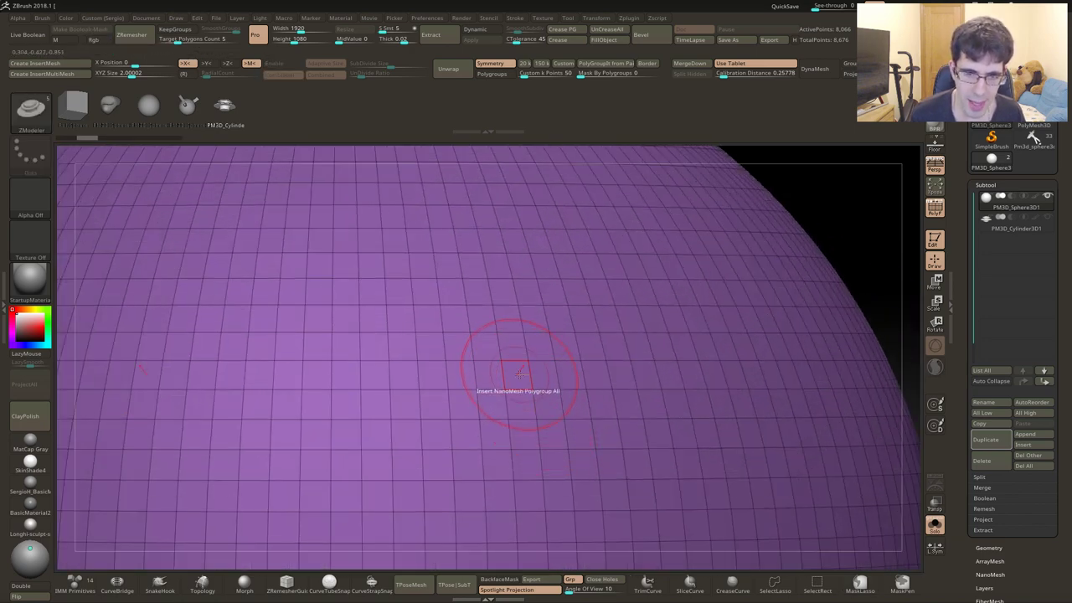
Set Target to All Polygons and insert NanoMesh on all 8192 sphere polygons
key("space")
left_click(410, 345)
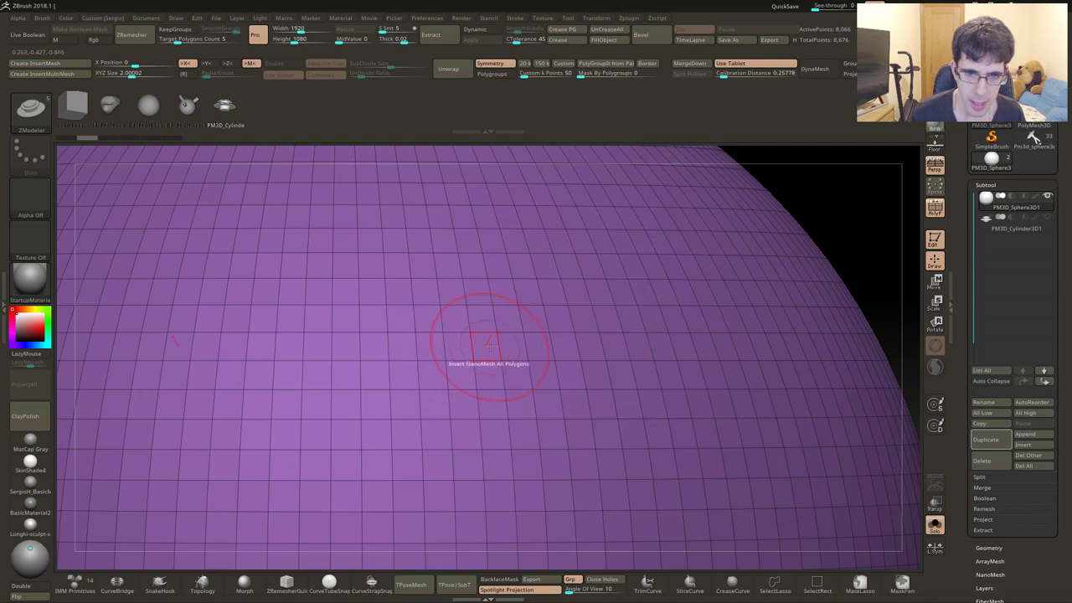
left_click(545, 505)
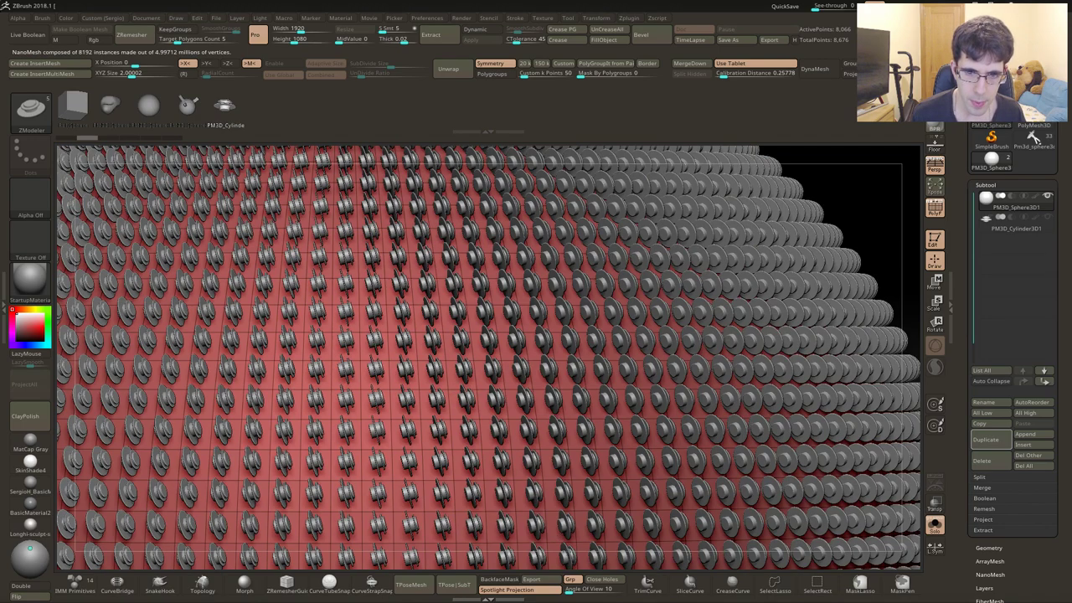
key("f")
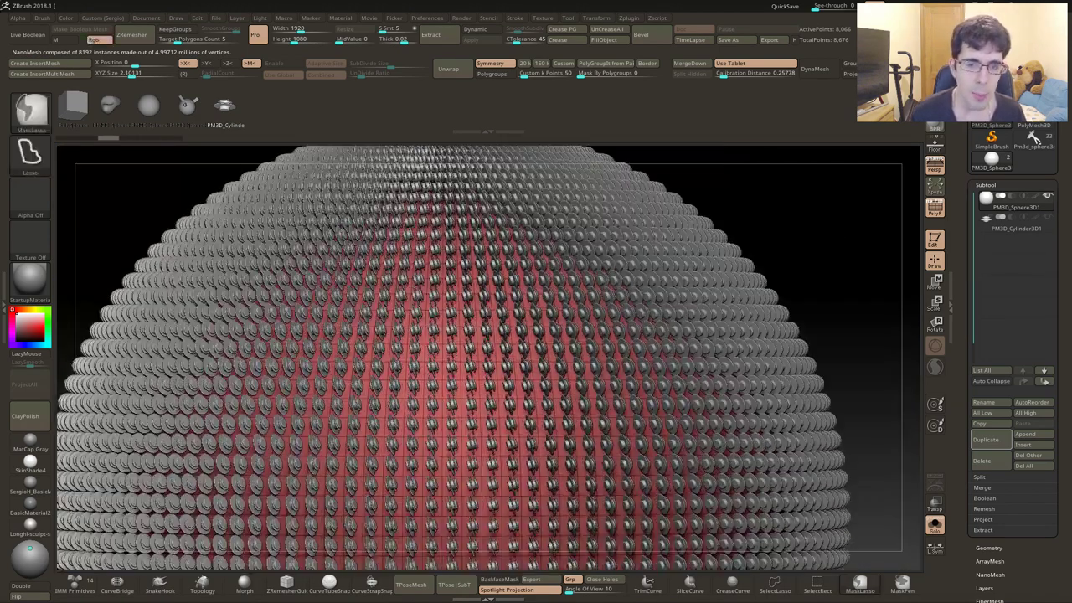
key("f")
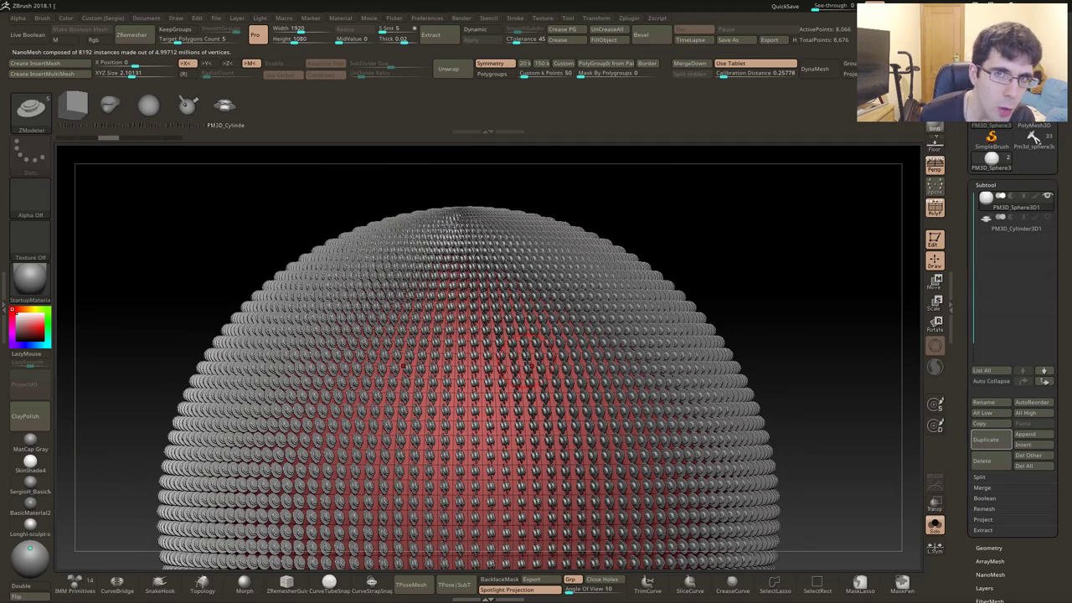
left_click(999, 184)
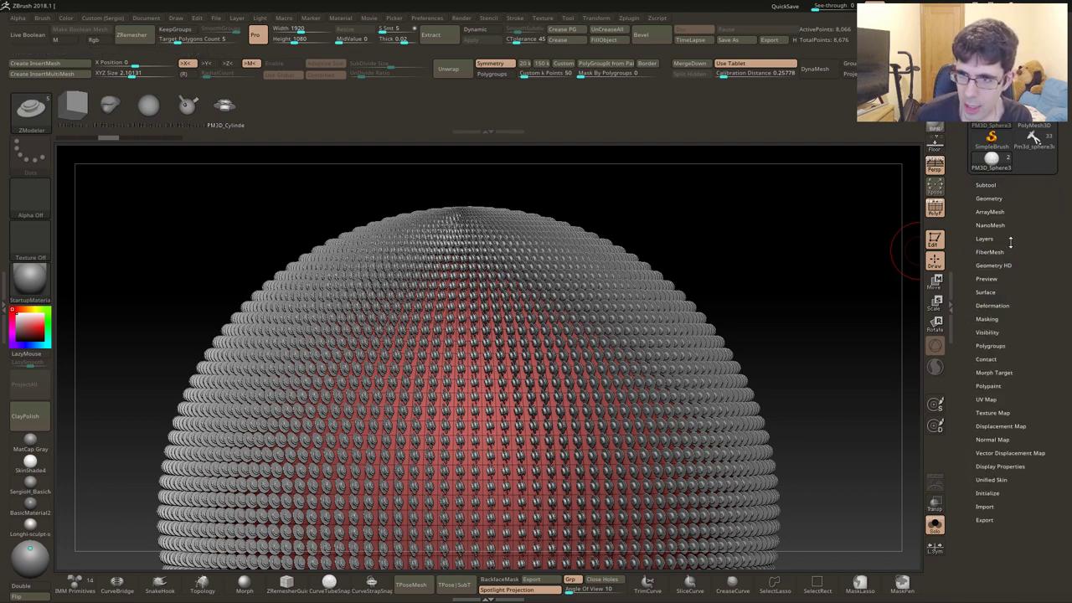
Open the NanoMesh panel (size 0.66448, Z rotation -14) and zoom in on the instances
left_click(1008, 226)
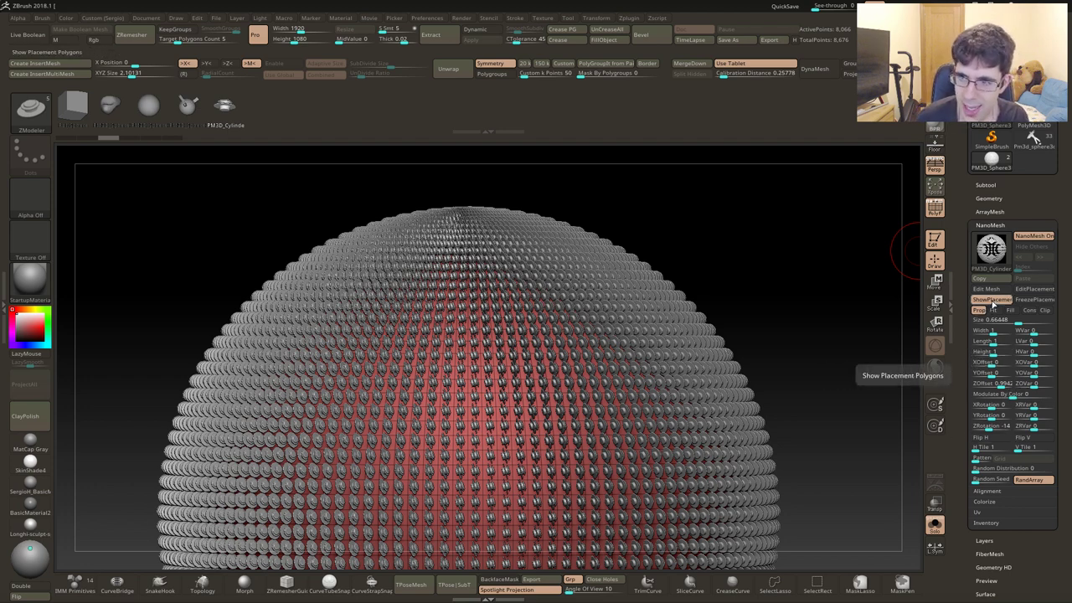
scroll(514, 366, "up", 5)
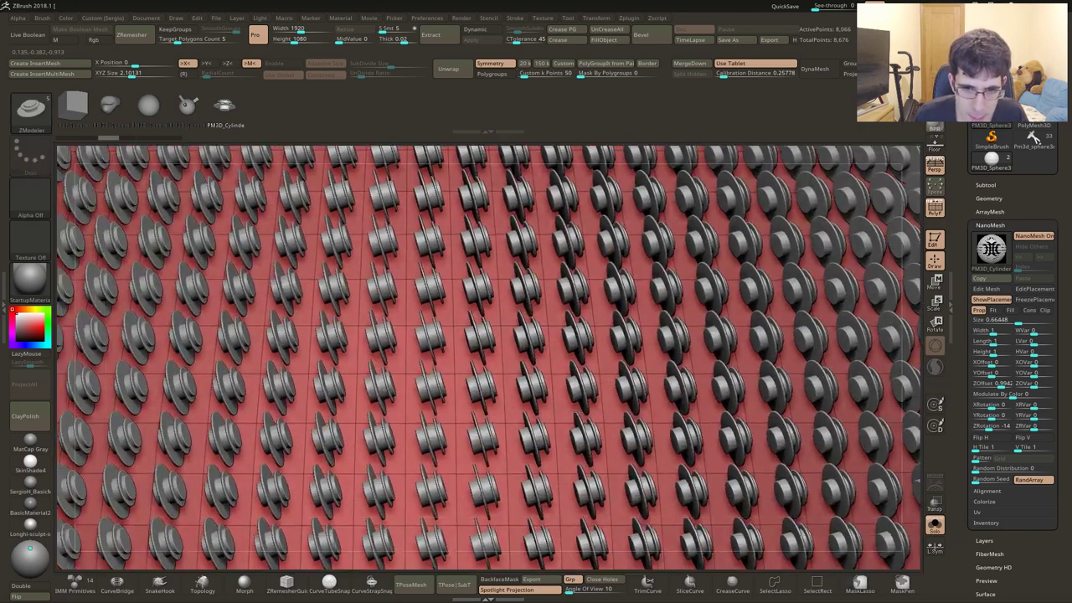
scroll(586, 418, "up", 4)
right_click_drag(624, 456, 636, 444)
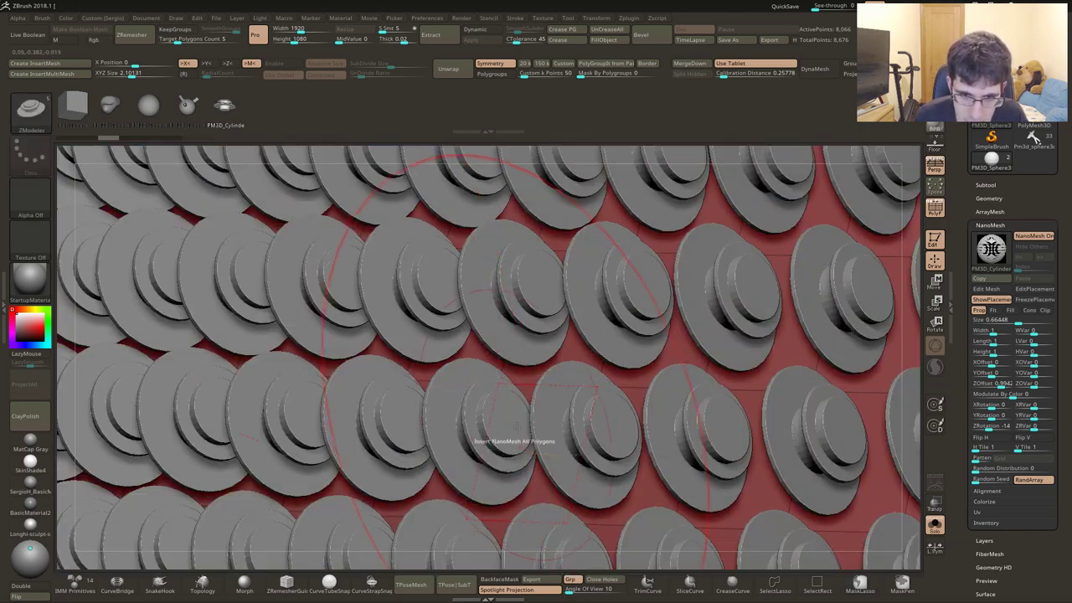
scroll(670, 419, "down", 3)
scroll(712, 381, "down", 3)
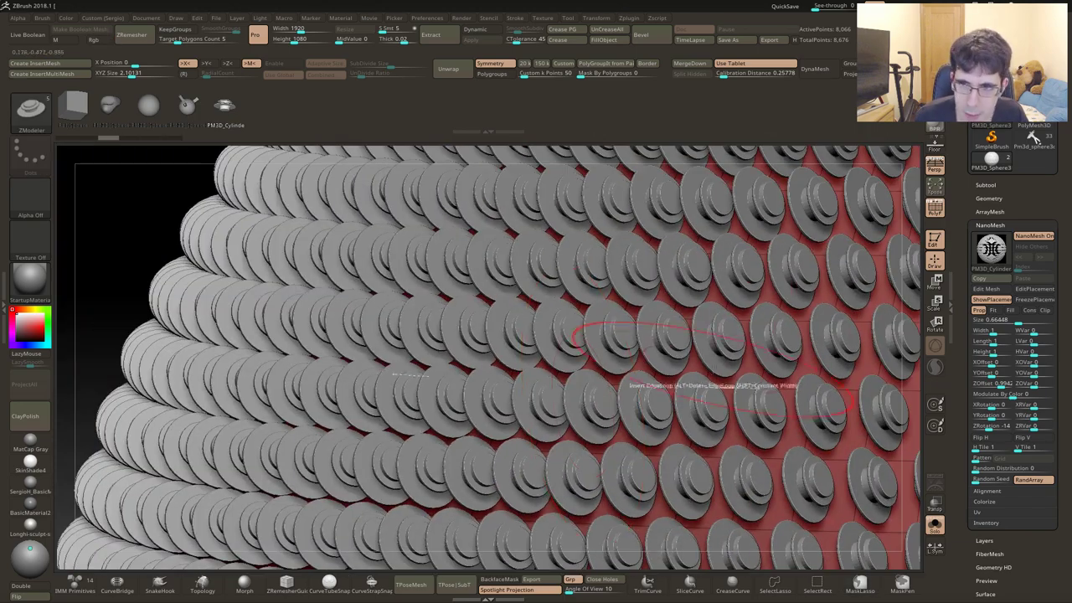
In Edit Mesh, pull the source cylinder's top disc up into a pointed cone with the Move brush
left_click(989, 291)
left_click_drag(910, 307, 586, 377)
scroll(565, 402, "up", 3)
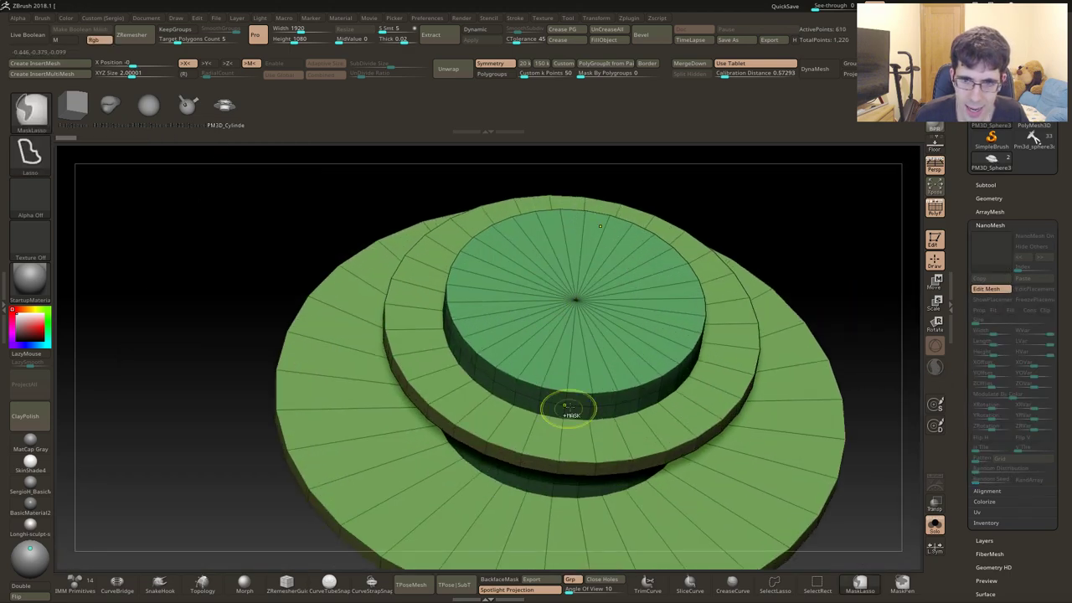
scroll(536, 327, "up", 2)
scroll(519, 402, "up", 2)
right_click_drag(503, 431, 536, 351)
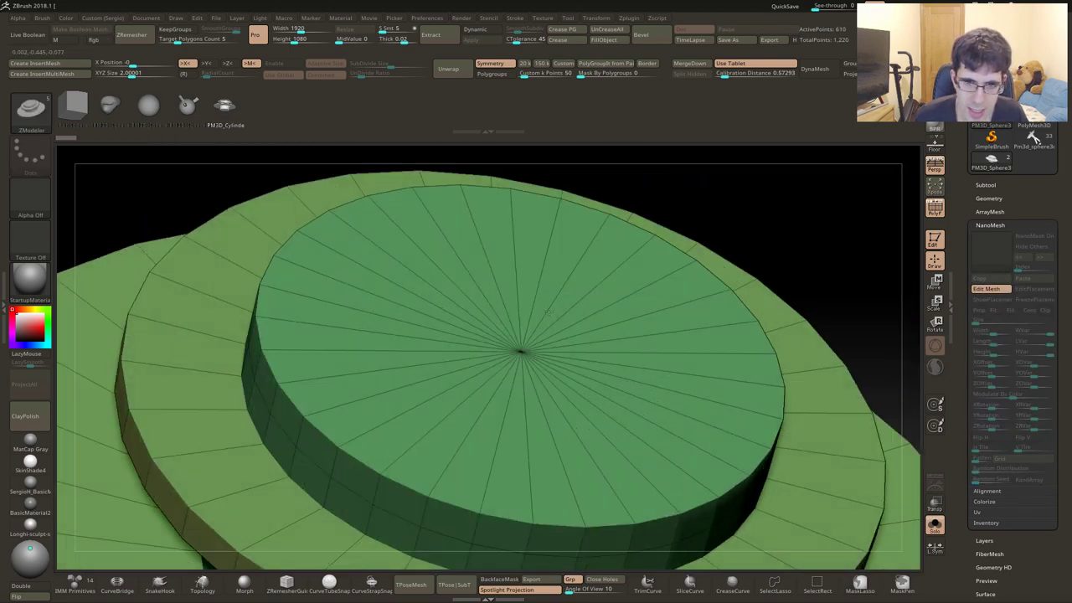
scroll(539, 335, "up", 2)
key("shift+n")
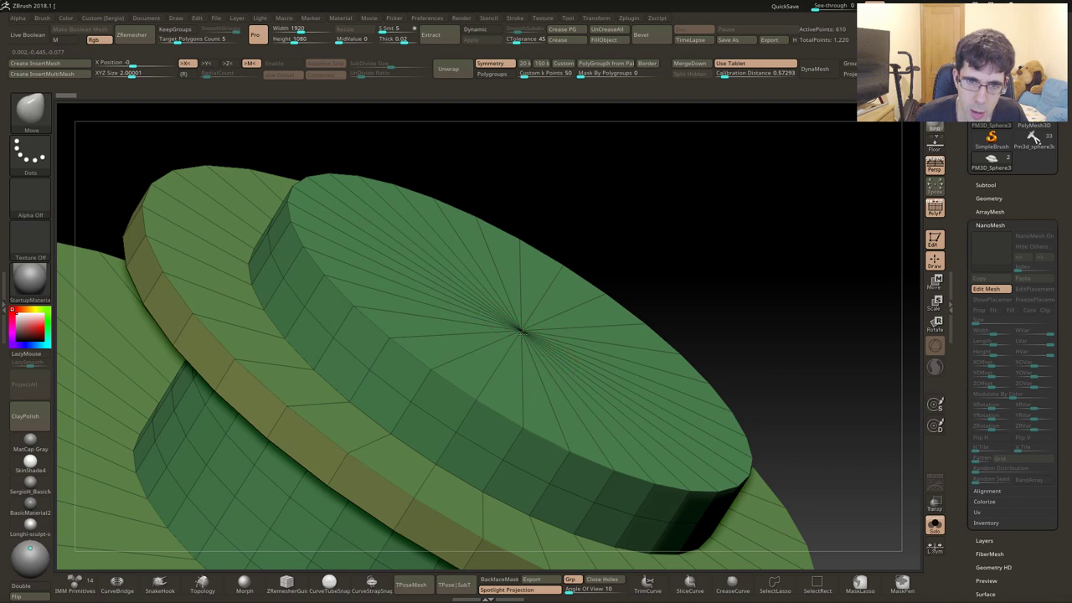
left_click_drag(522, 333, 758, 105)
right_click_drag(757, 105, 661, 238)
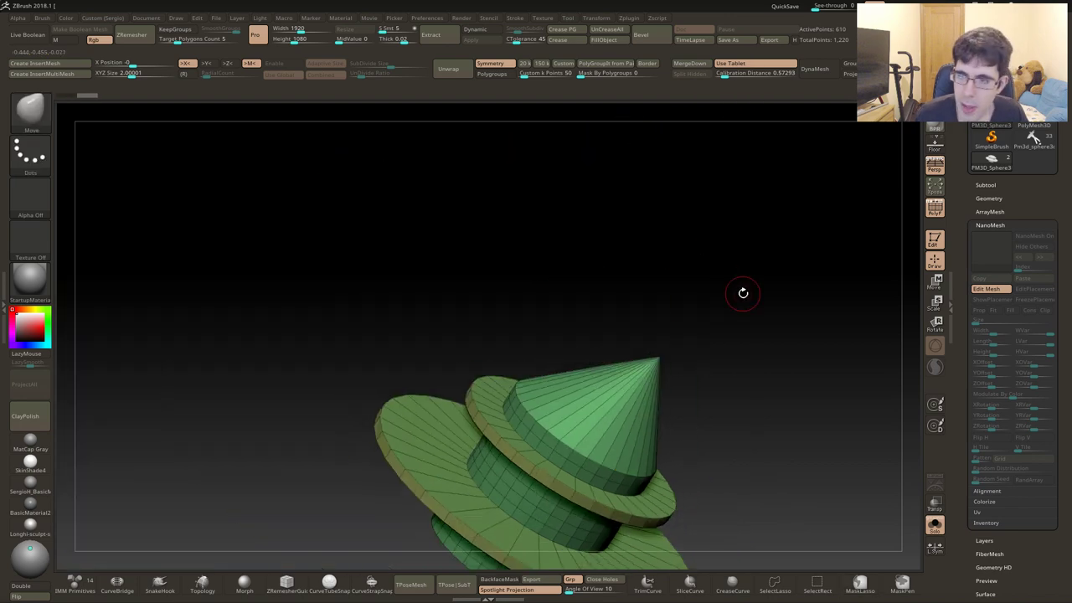
mouse_move(652, 356)
left_mouse_down()
mouse_move(598, 333)
mouse_move(960, 299)
left_mouse_up()
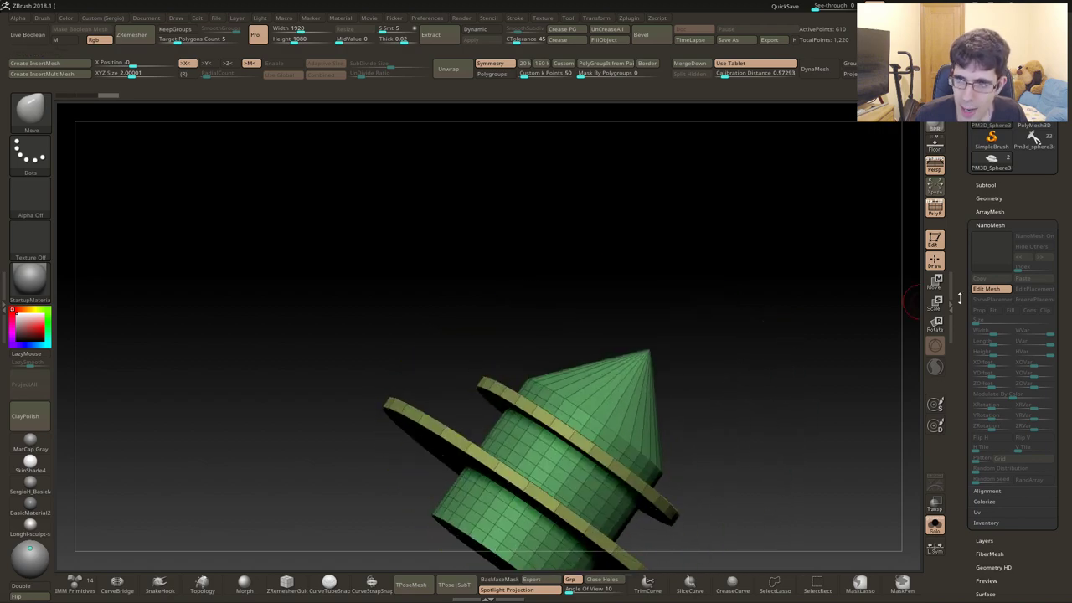
left_click(989, 292)
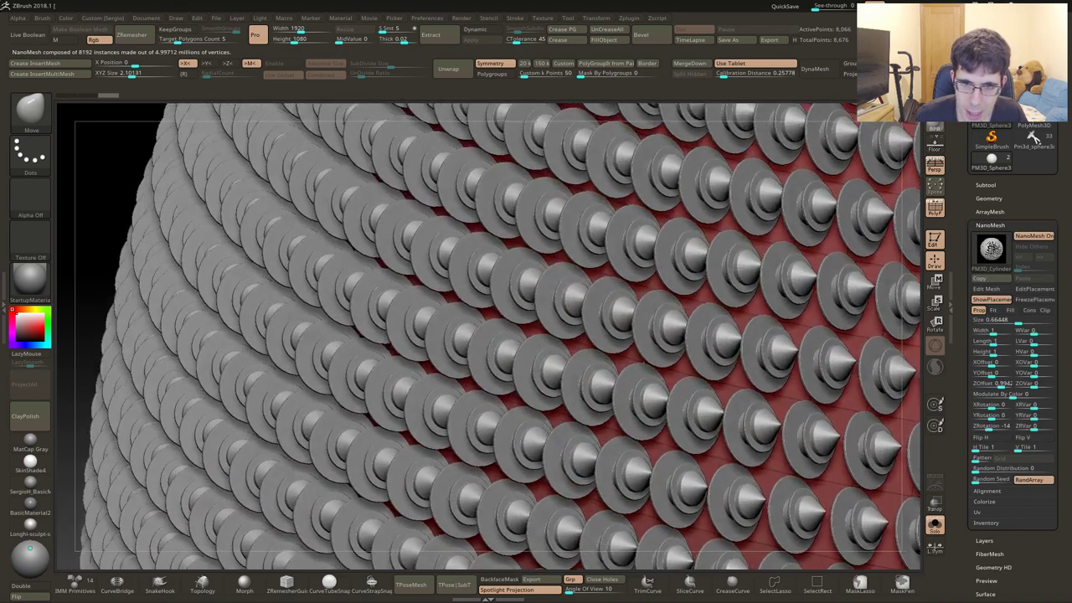
Widen the NanoMesh instances to Width about 0.725, add random width variation (WVar), and tweak Height
mouse_move(603, 393)
right_mouse_down("ctrl")
mouse_move(661, 368)
mouse_move(603, 251)
right_mouse_up("ctrl")
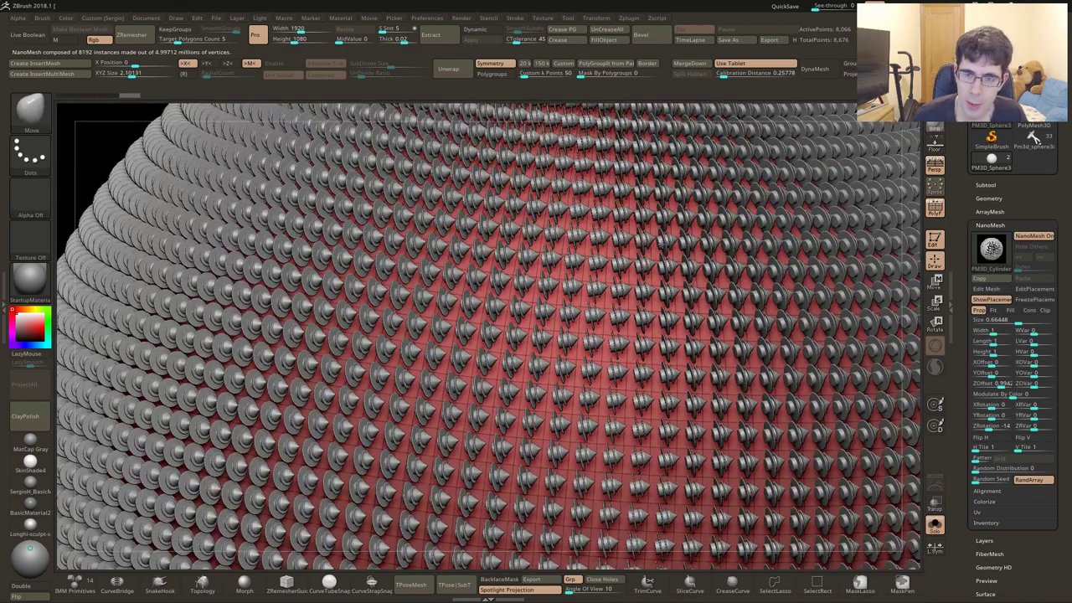
right_click_drag(586, 335, 586, 276, "ctrl")
mouse_move(586, 335)
right_mouse_down()
mouse_move(654, 276)
mouse_move(657, 360)
right_mouse_up()
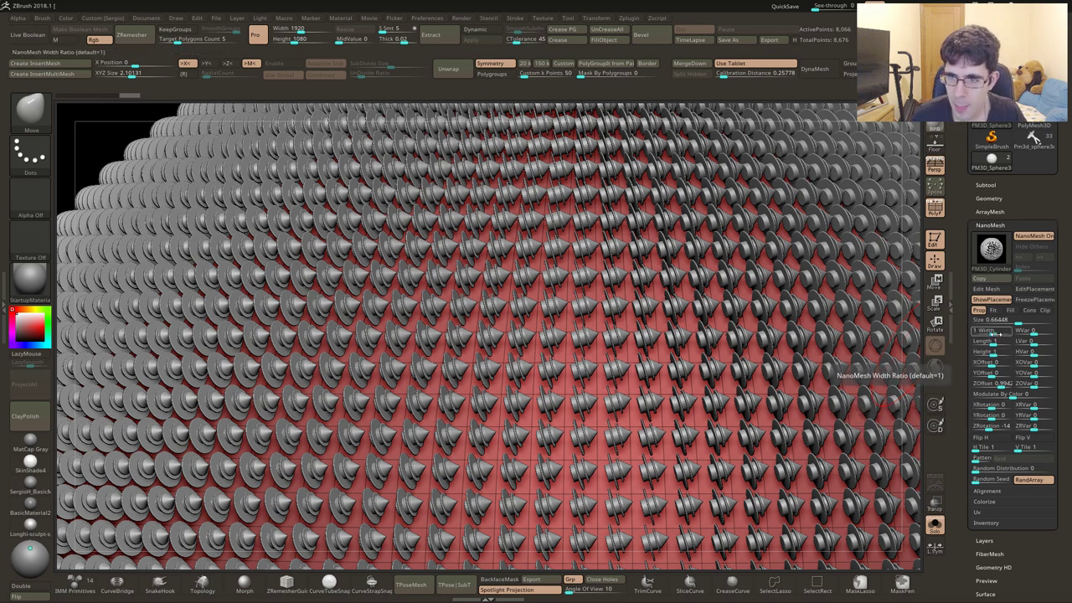
left_click_drag(998, 333, 986, 332)
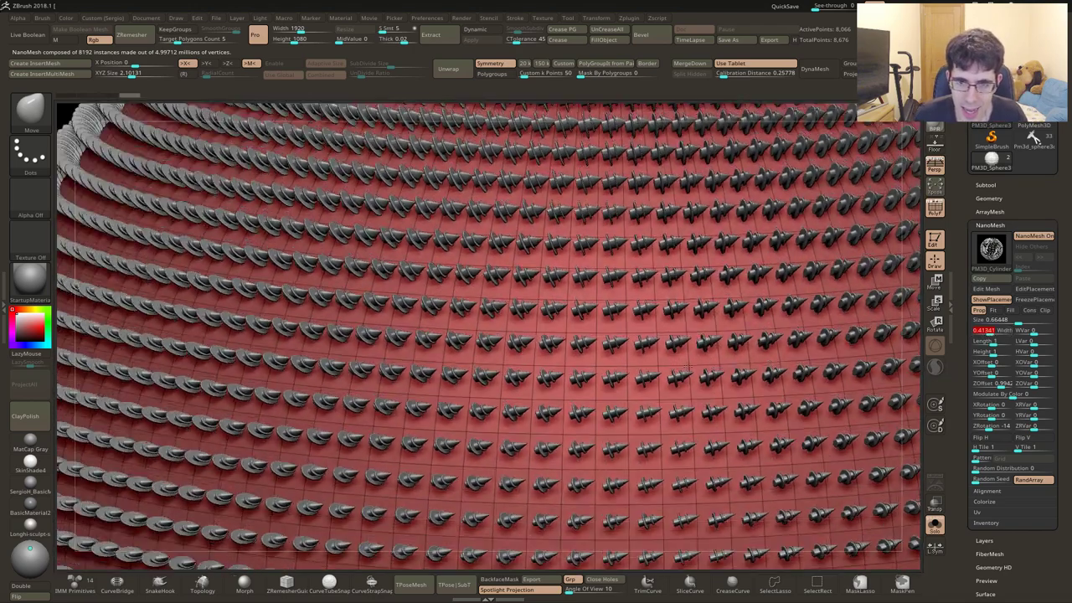
right_click_drag(503, 335, 435, 352)
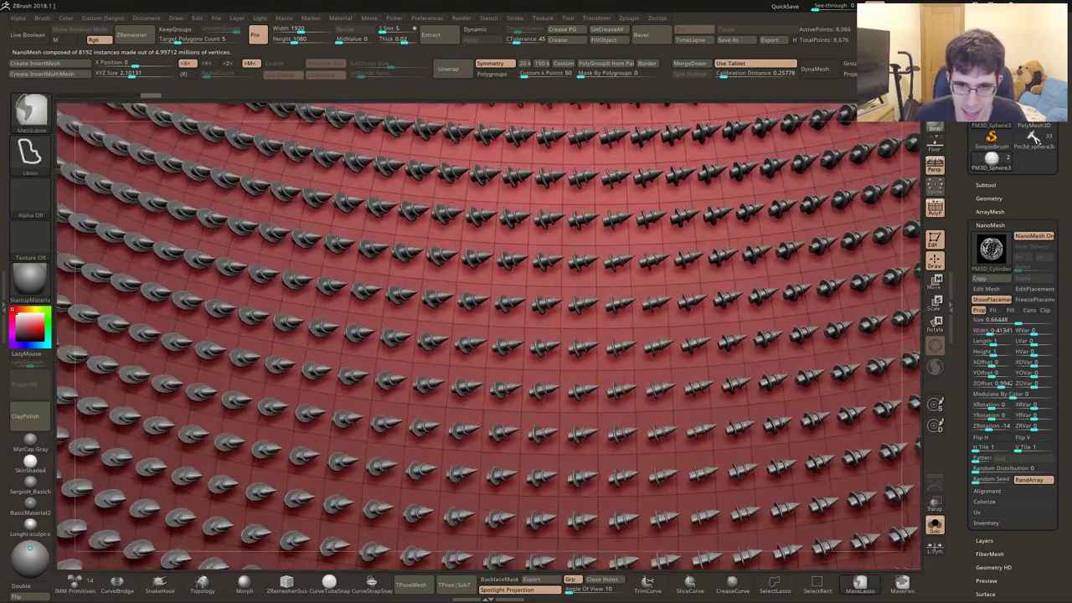
right_click_drag(503, 335, 503, 302, "ctrl")
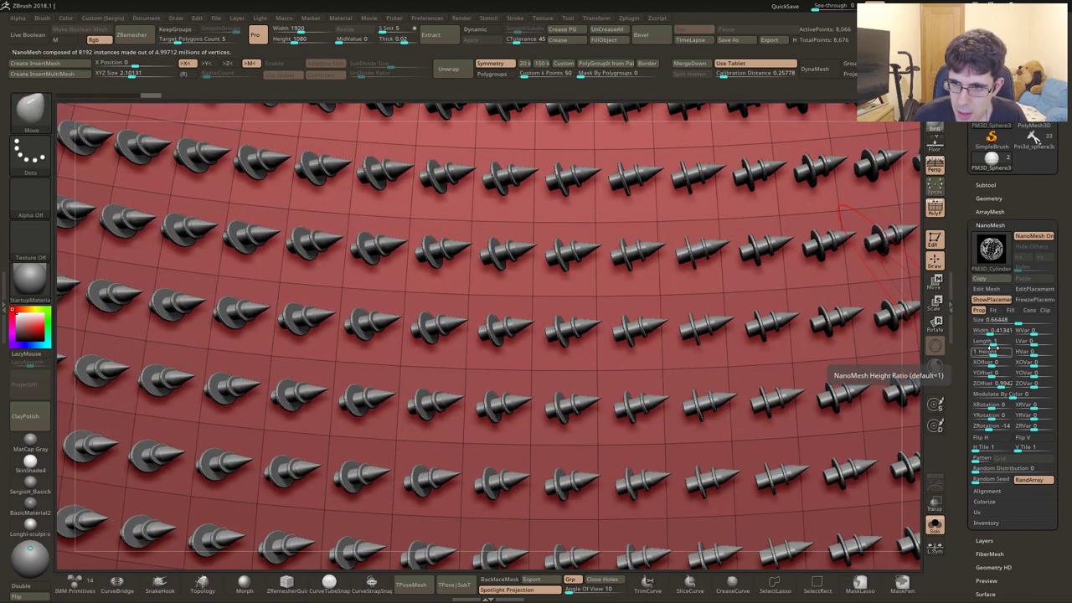
mouse_move(992, 332)
left_mouse_down()
mouse_move(978, 330)
mouse_move(991, 332)
left_mouse_up()
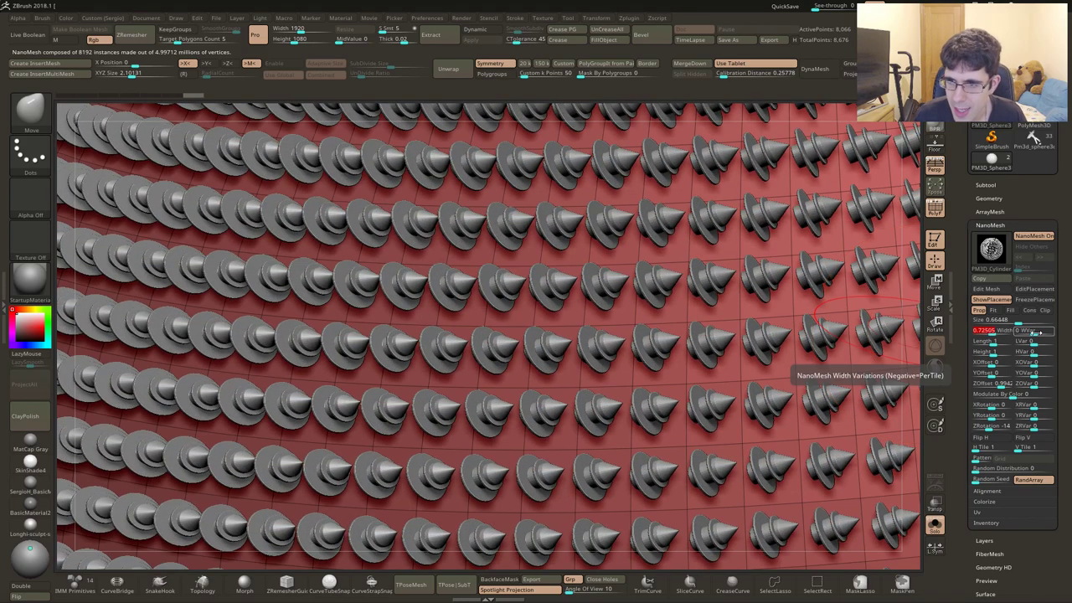
mouse_move(1035, 333)
left_mouse_down()
mouse_move(1017, 331)
mouse_move(1032, 334)
left_mouse_up()
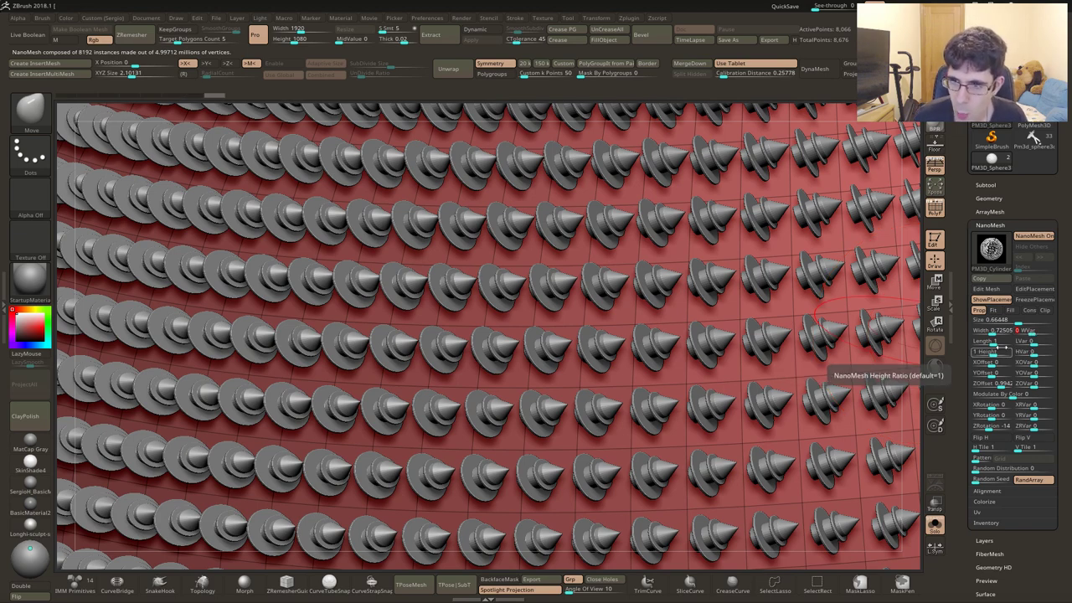
left_click_drag(991, 352, 990, 352)
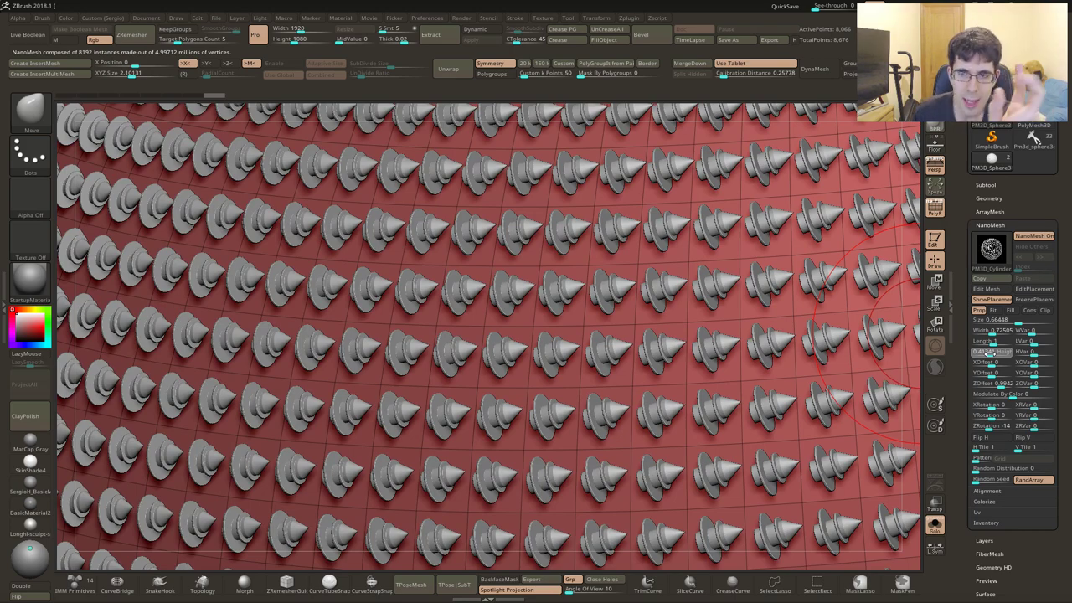
Try a flatter instance Height, undo it, and experiment with random height variation (HVar)
left_click_drag(991, 352, 1031, 354)
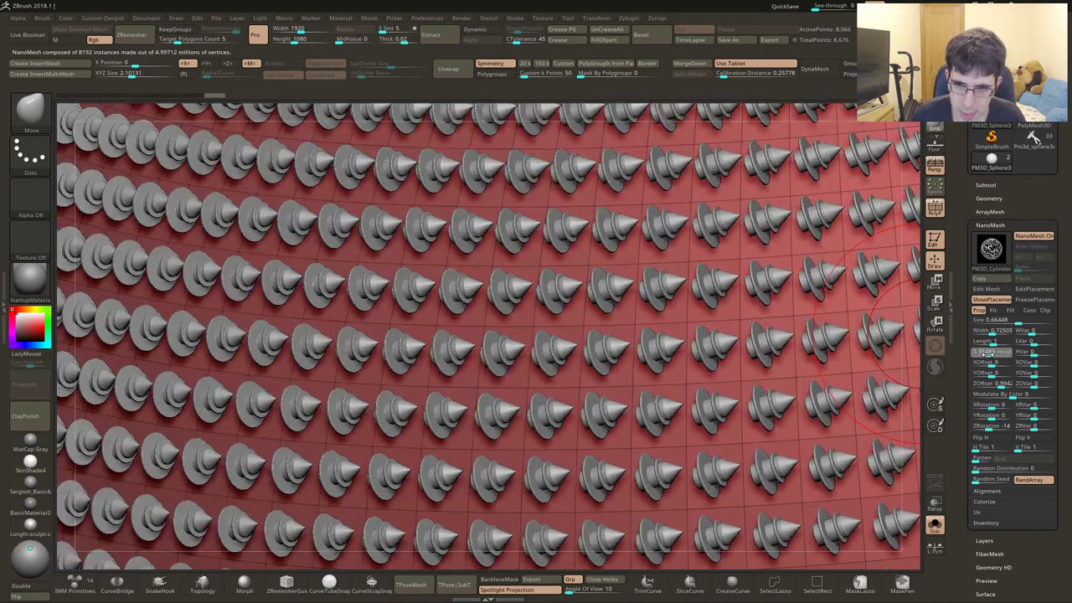
key("b")
key("m")
key("v")
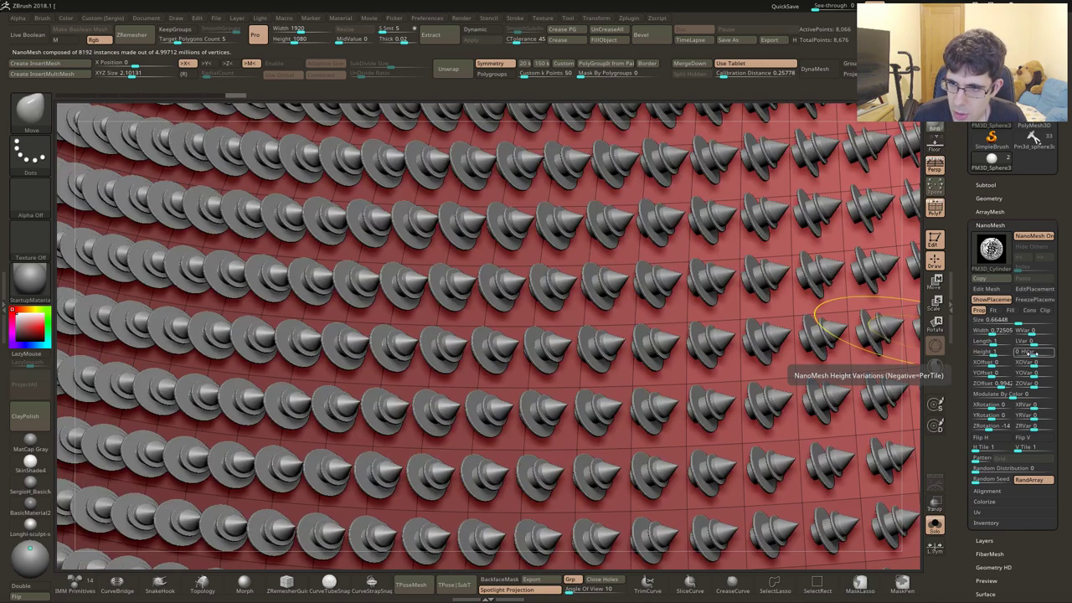
mouse_move(1038, 353)
left_mouse_down()
mouse_move(1014, 353)
mouse_move(1031, 356)
left_mouse_up()
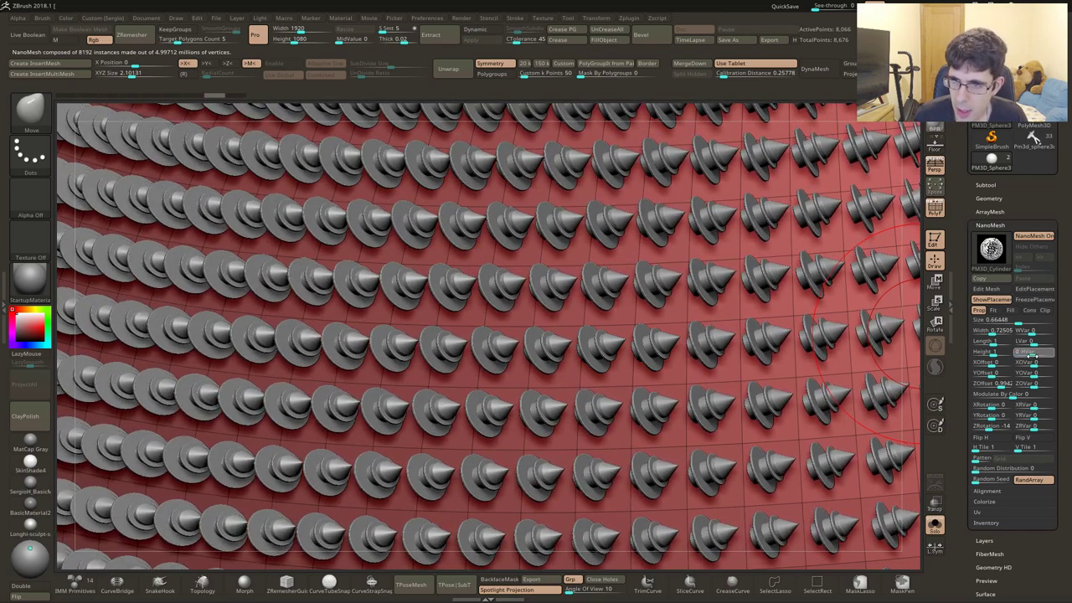
Stretch the instances to Length 1.05691 with length variation (LVar) reset to 0
left_click_drag(996, 344, 997, 343)
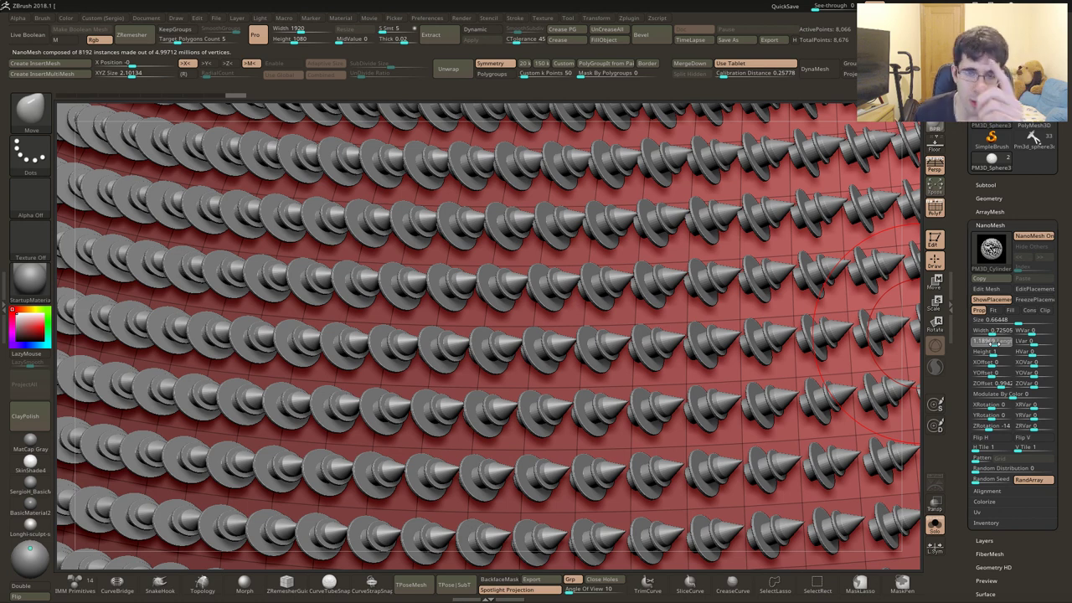
mouse_move(995, 344)
left_mouse_down()
mouse_move(1039, 344)
mouse_move(999, 343)
left_mouse_up()
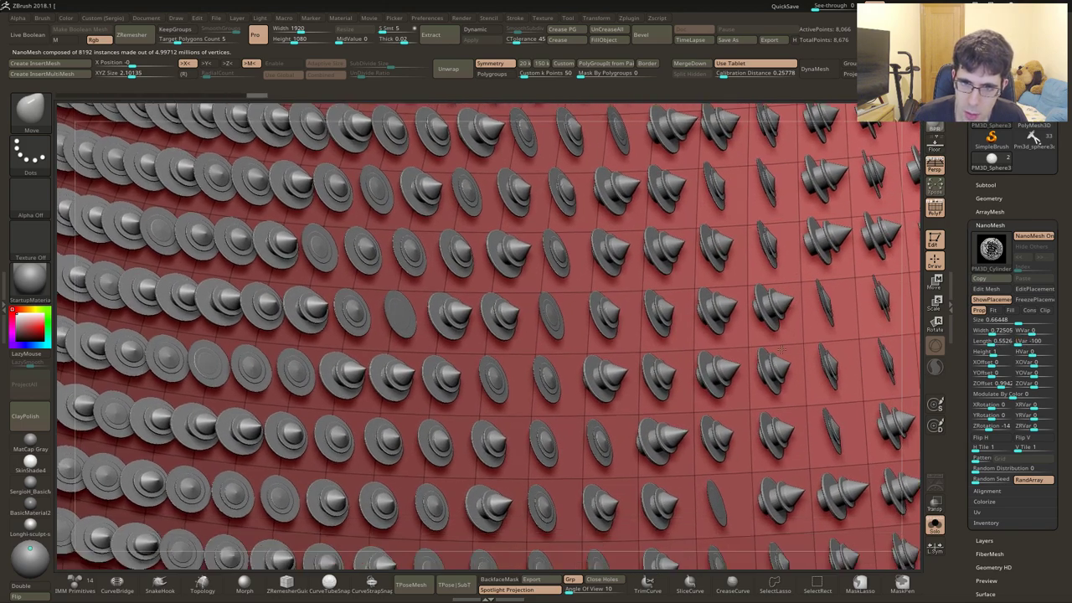
middle_click_drag(797, 373, 800, 261)
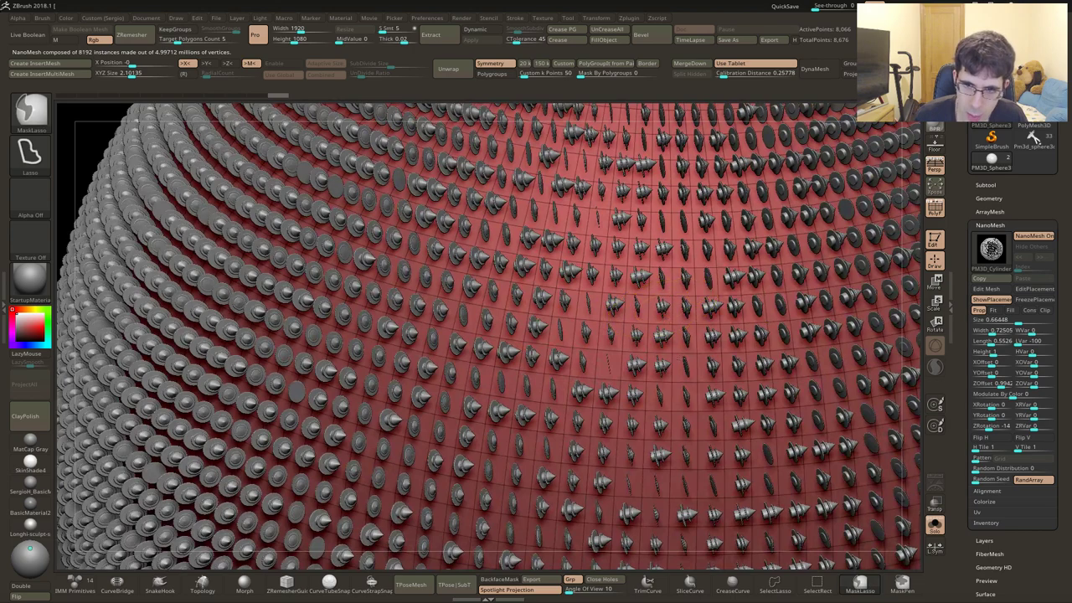
middle_click_drag(628, 267, 965, 350)
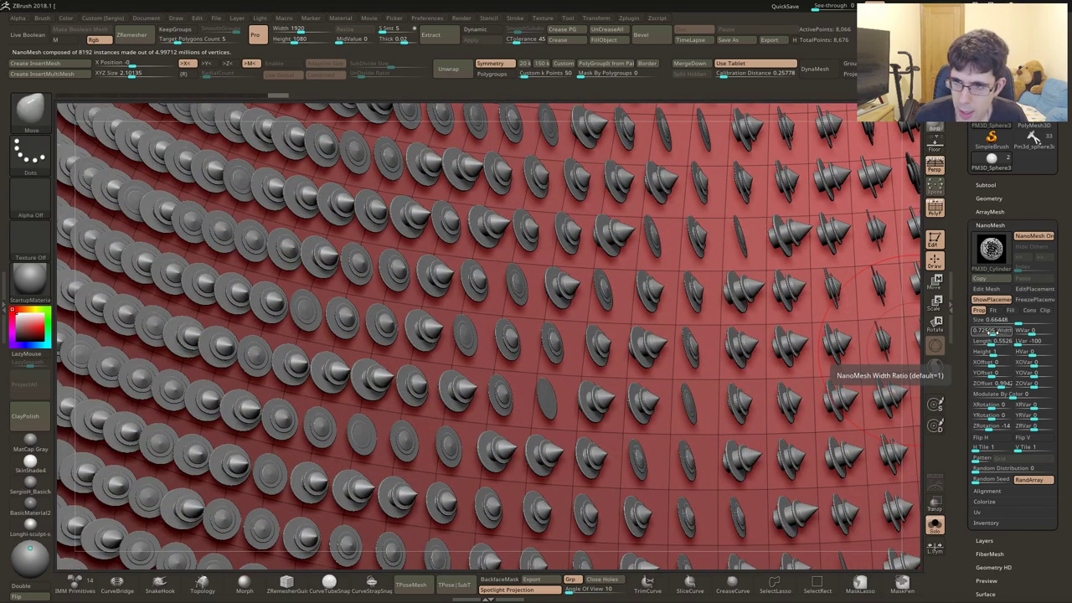
left_click_drag(991, 342, 990, 341)
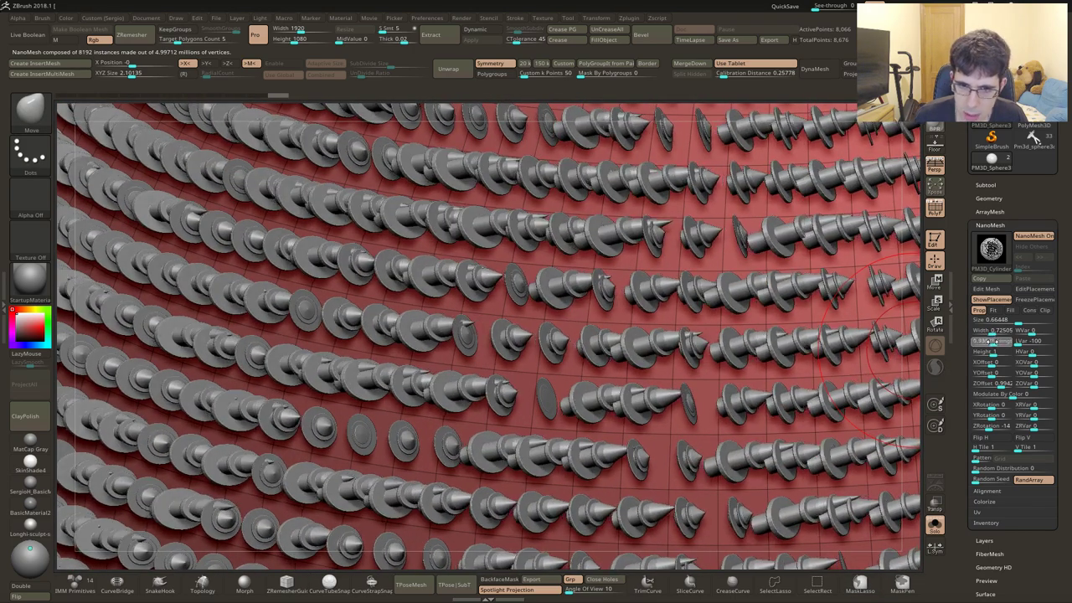
left_click(1028, 341)
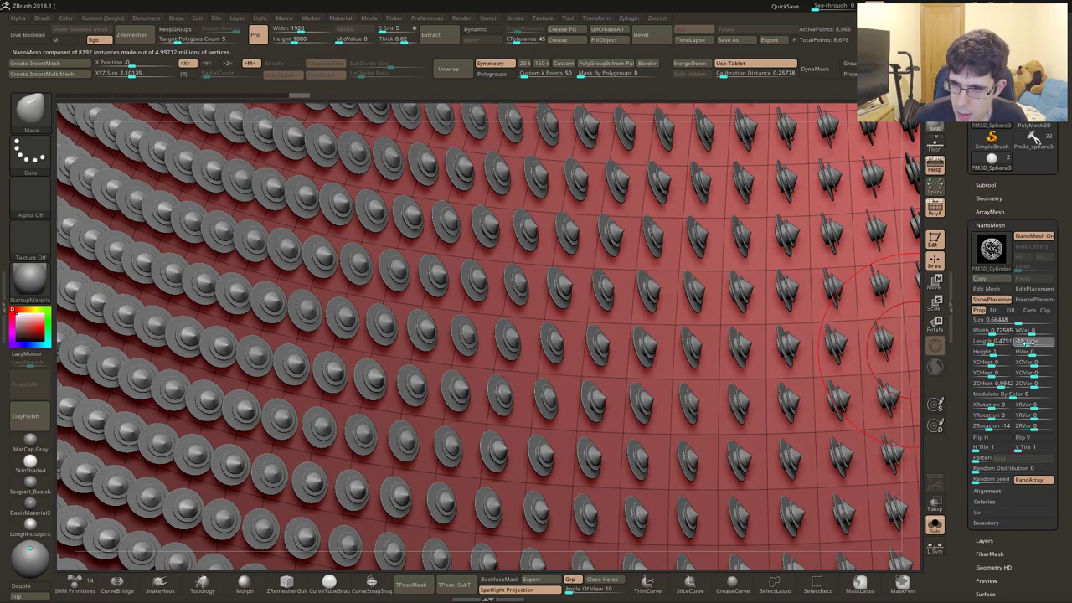
left_click_drag(996, 341, 994, 342)
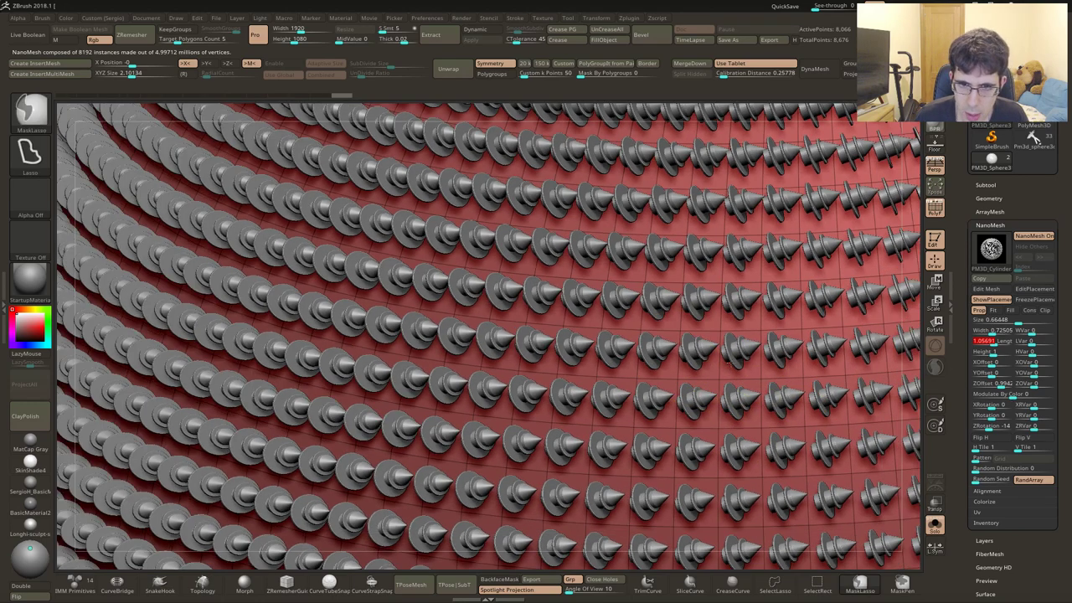
Set a near-zero XOffset and a negative XRotation so the cones point straight outward
left_click_drag(765, 378, 989, 364)
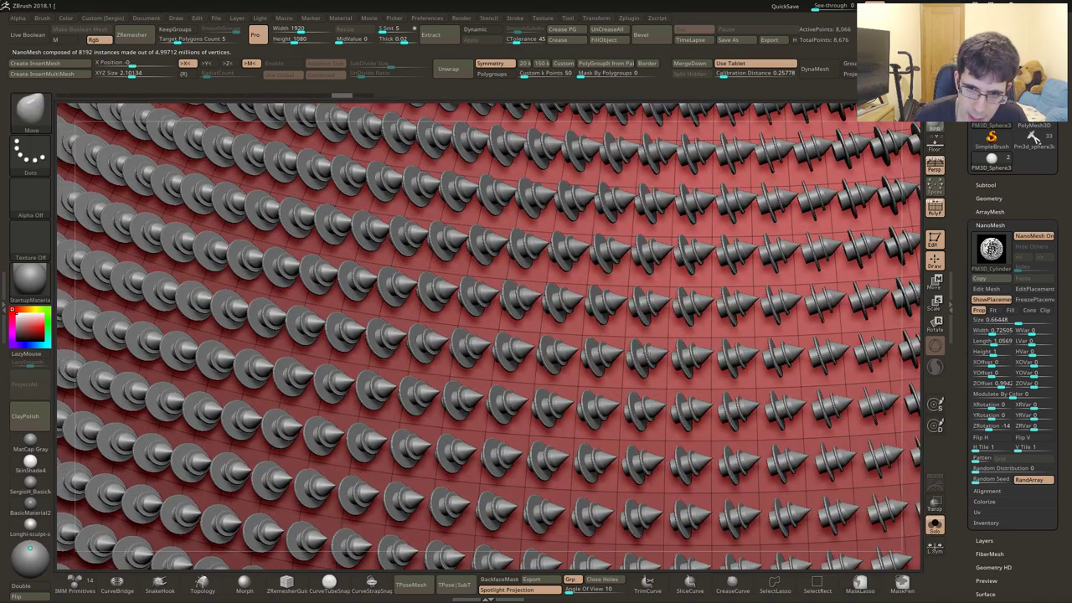
left_click_drag(656, 362, 635, 422)
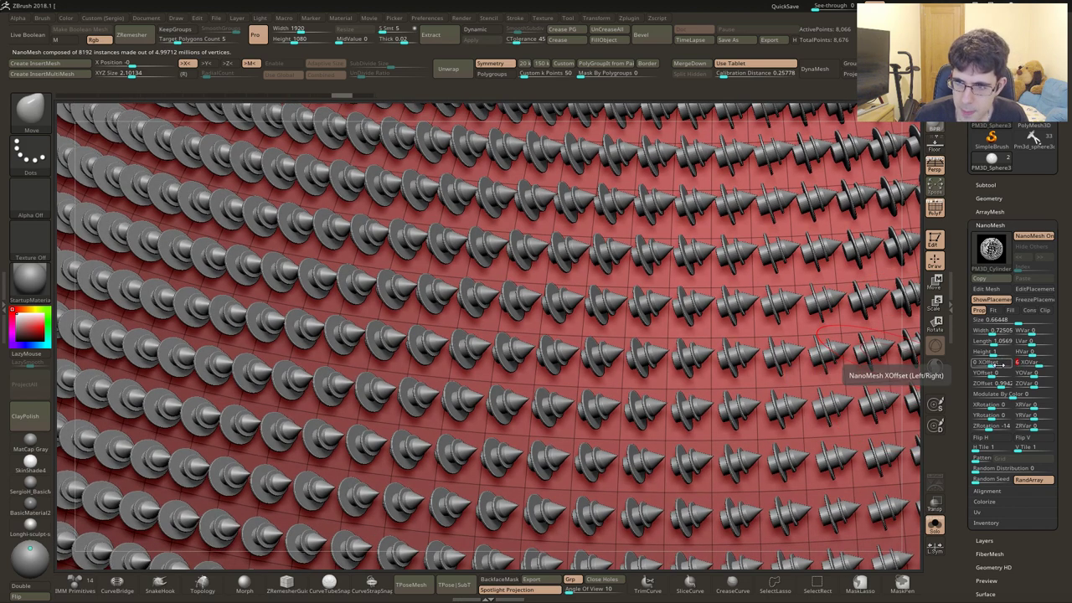
left_click_drag(993, 364, 1002, 365)
left_click_drag(995, 365, 1038, 363)
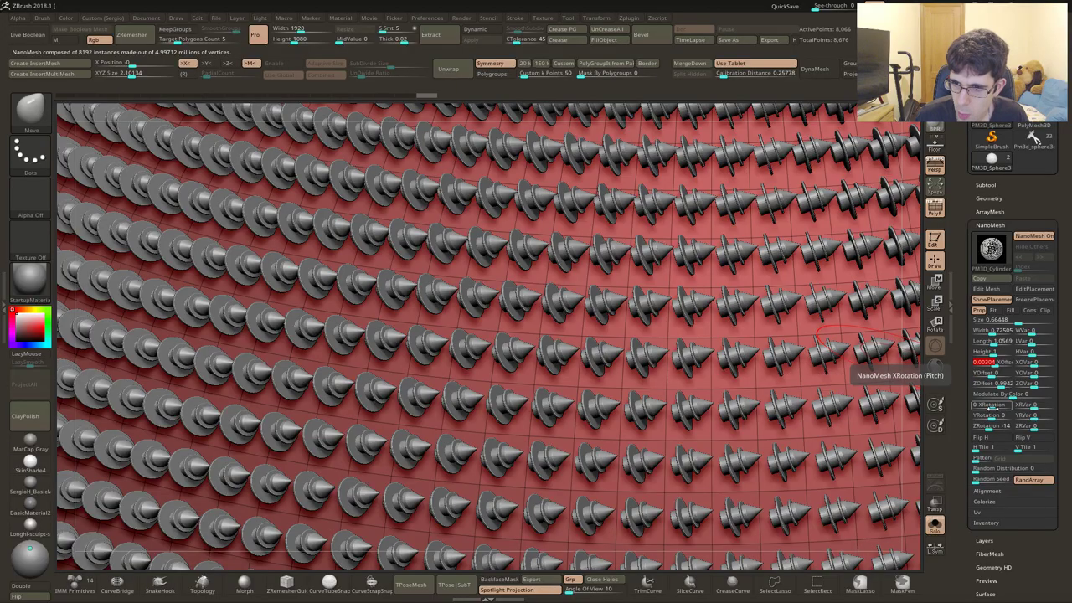
left_click_drag(996, 404, 978, 405)
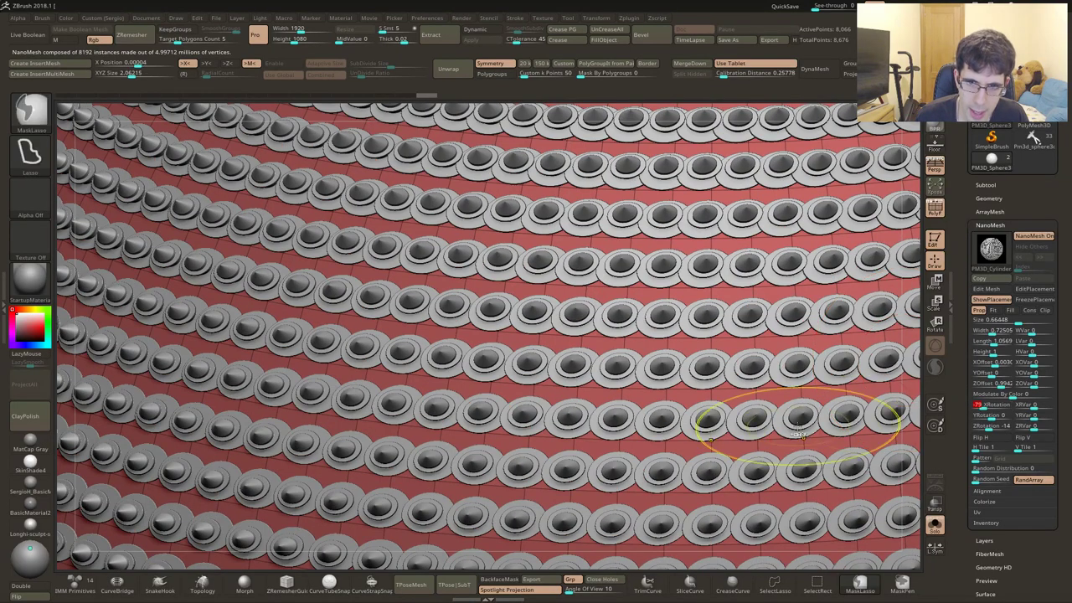
Keep XRotation at -79 without XRVar, try YRotation, and raise H Tile to 40960 instances
mouse_move(791, 502)
right_mouse_down("ctrl")
mouse_move(790, 469)
mouse_move(603, 361)
mouse_move(636, 352)
mouse_move(670, 369)
right_mouse_up("ctrl")
right_click_drag(555, 384, 645, 360, "ctrl")
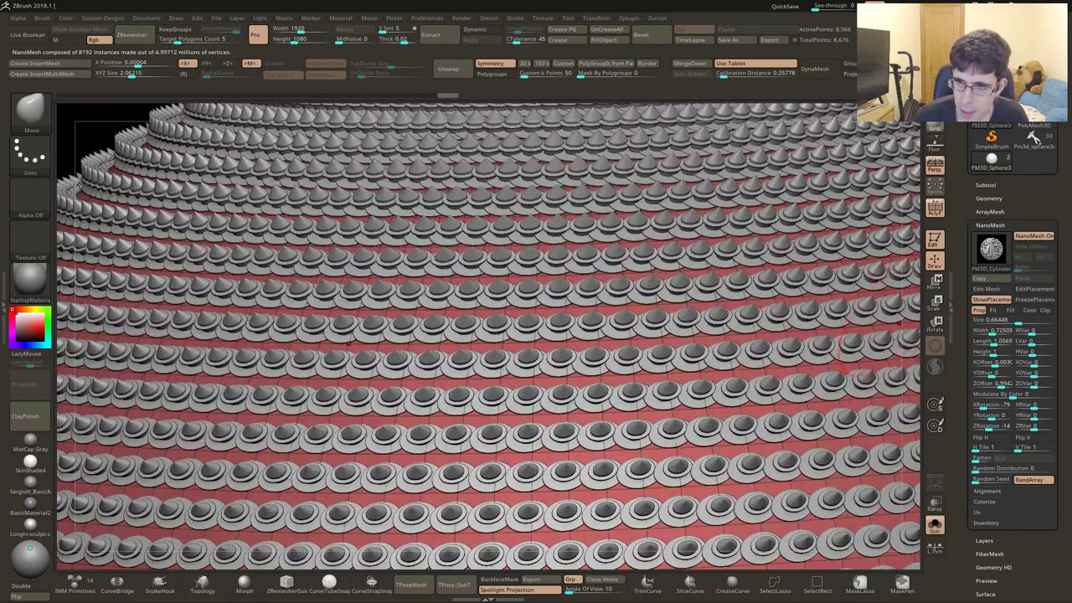
left_click_drag(1027, 406, 1018, 406)
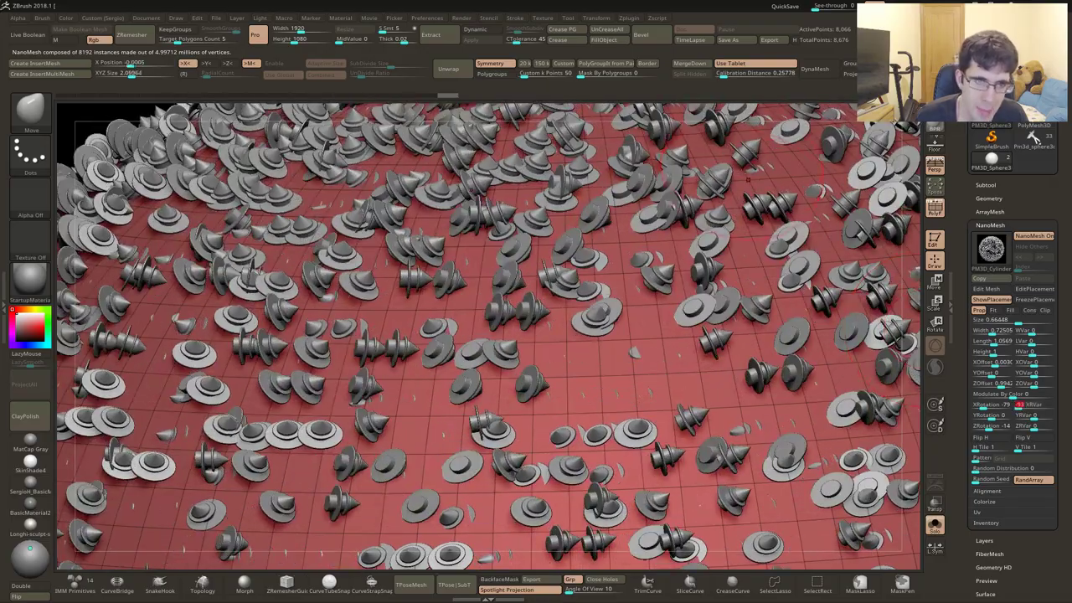
key("ctrl+z")
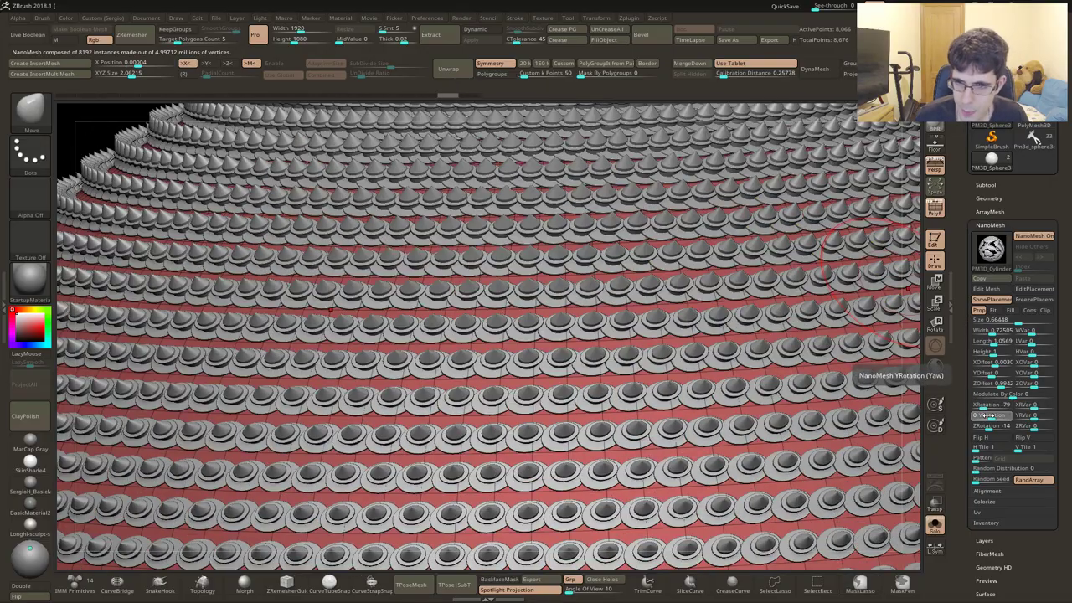
mouse_move(985, 415)
left_mouse_down()
mouse_move(996, 427)
mouse_move(980, 427)
left_mouse_up()
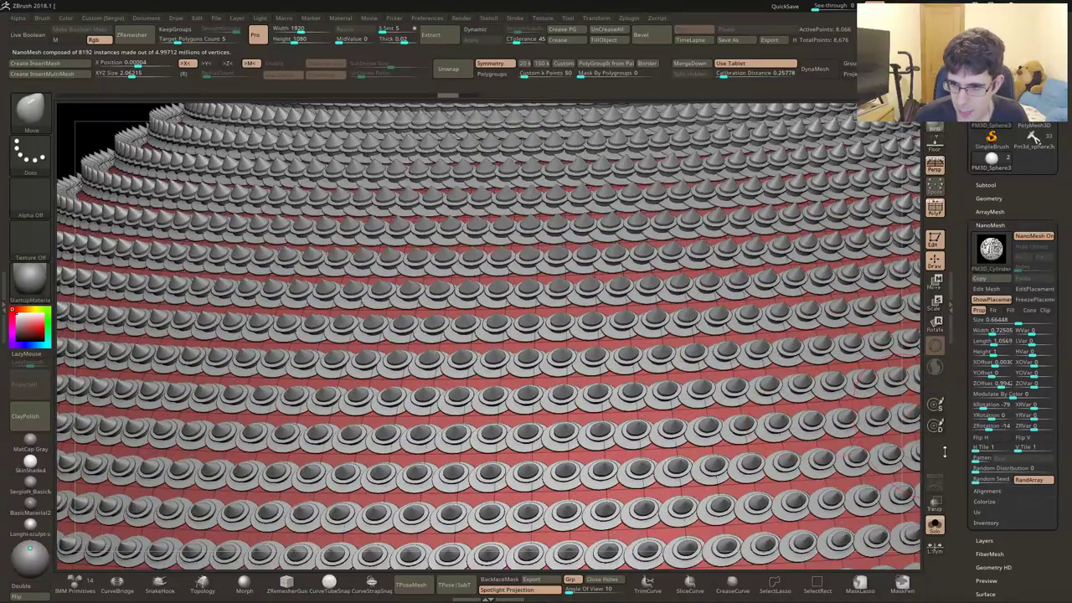
mouse_move(981, 447)
left_mouse_down()
mouse_move(993, 448)
mouse_move(974, 449)
left_mouse_up()
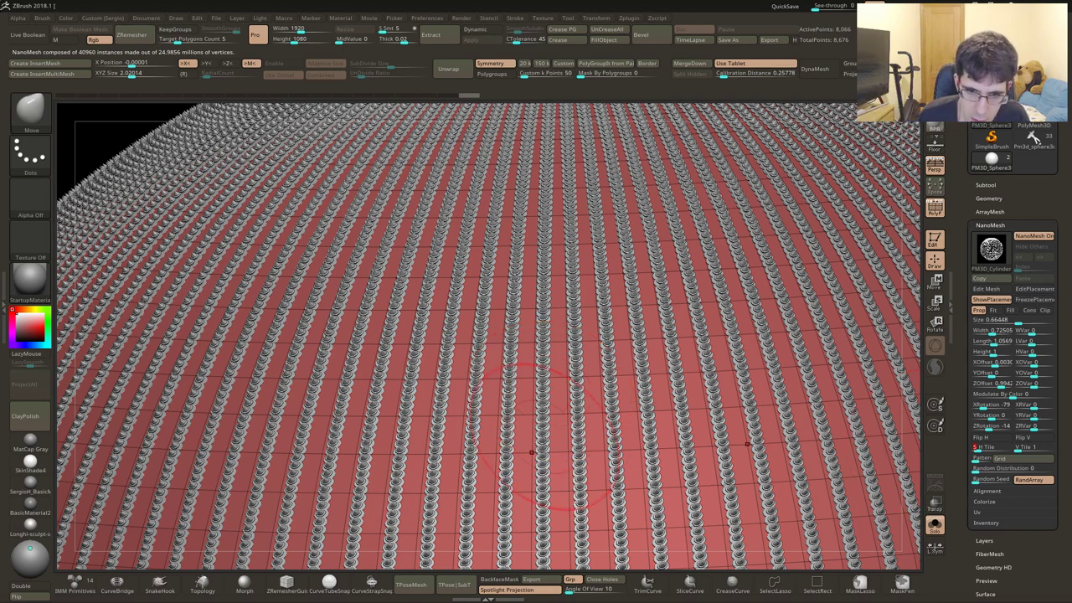
Switch the NanoMesh Grid/Pattern toggle to Pattern, giving 8192 larger coned discs
right_click_drag(586, 507, 536, 368, "ctrl")
right_click_drag(555, 500, 531, 483, "ctrl")
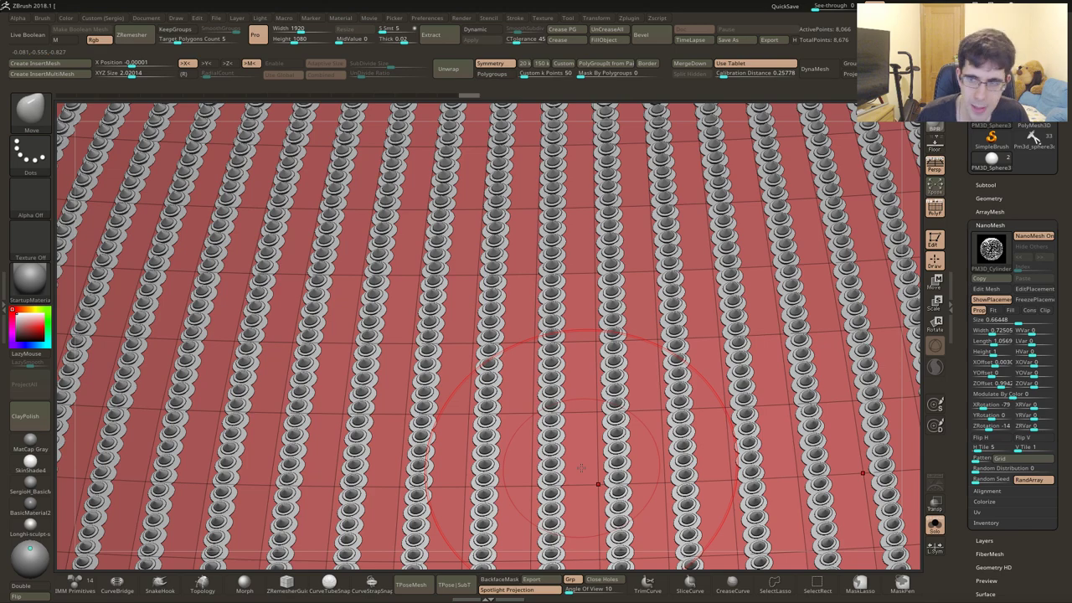
right_click_drag(581, 468, 467, 465, "ctrl")
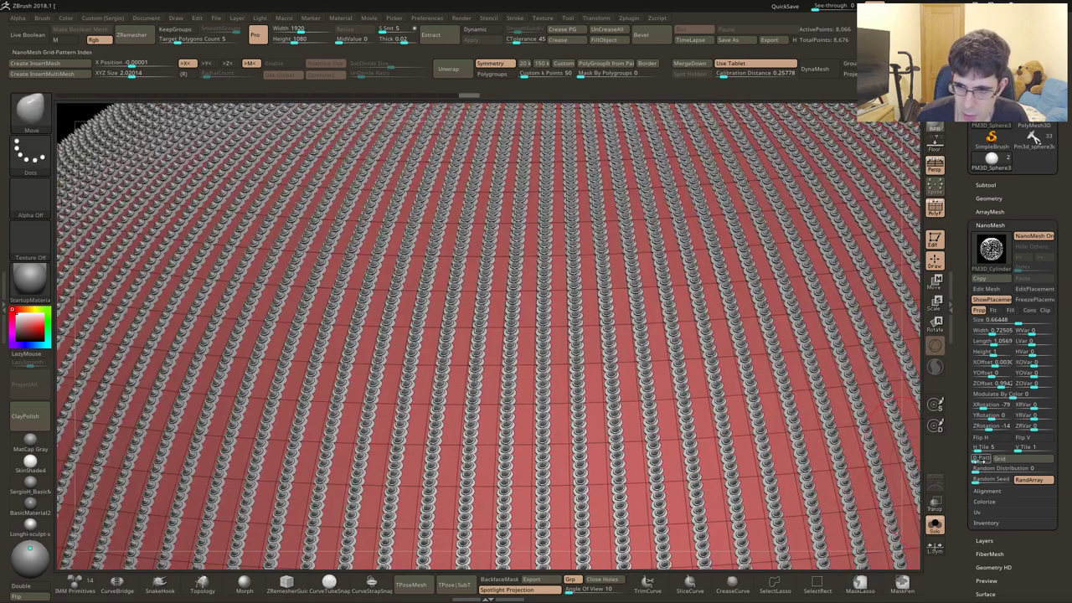
left_click(977, 459)
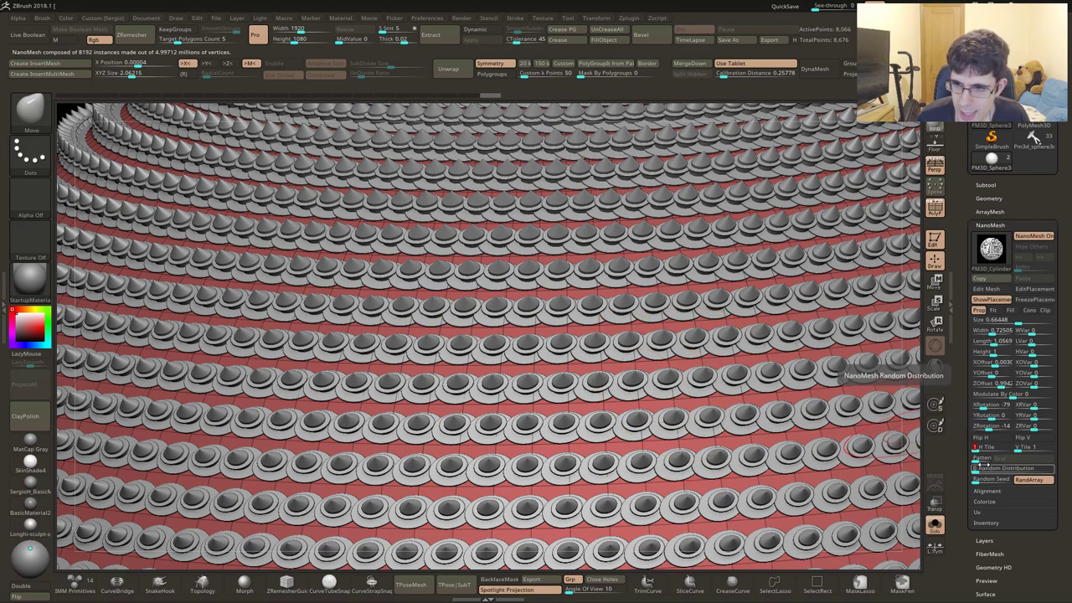
Scatter instances with Random Distribution, hide Polyframe, then lower it to 0.07406 for 606 instances
left_click_drag(974, 470, 990, 471)
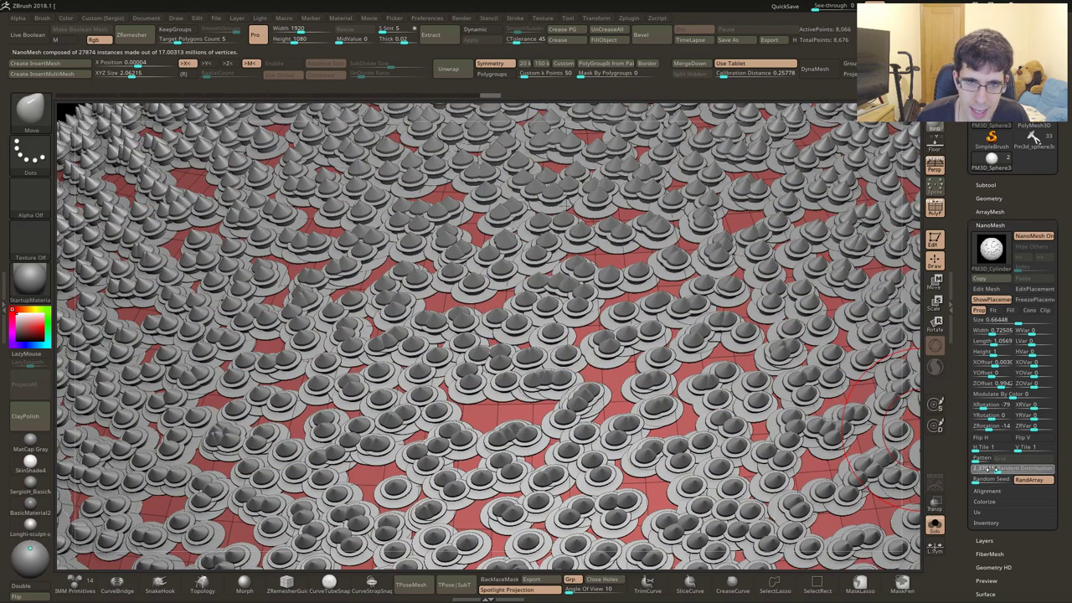
key("f")
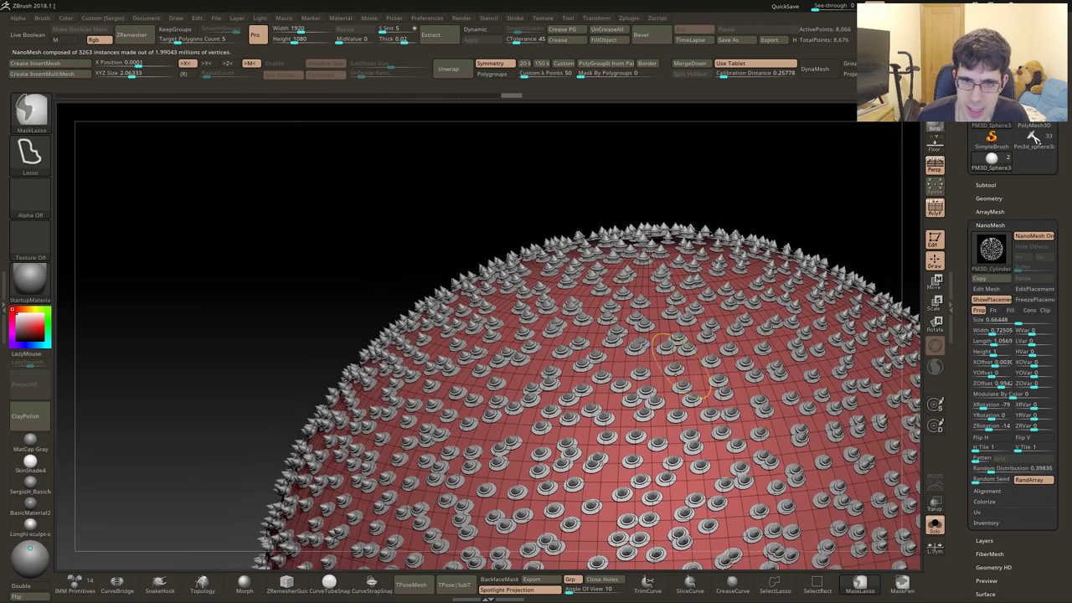
key("shift+f")
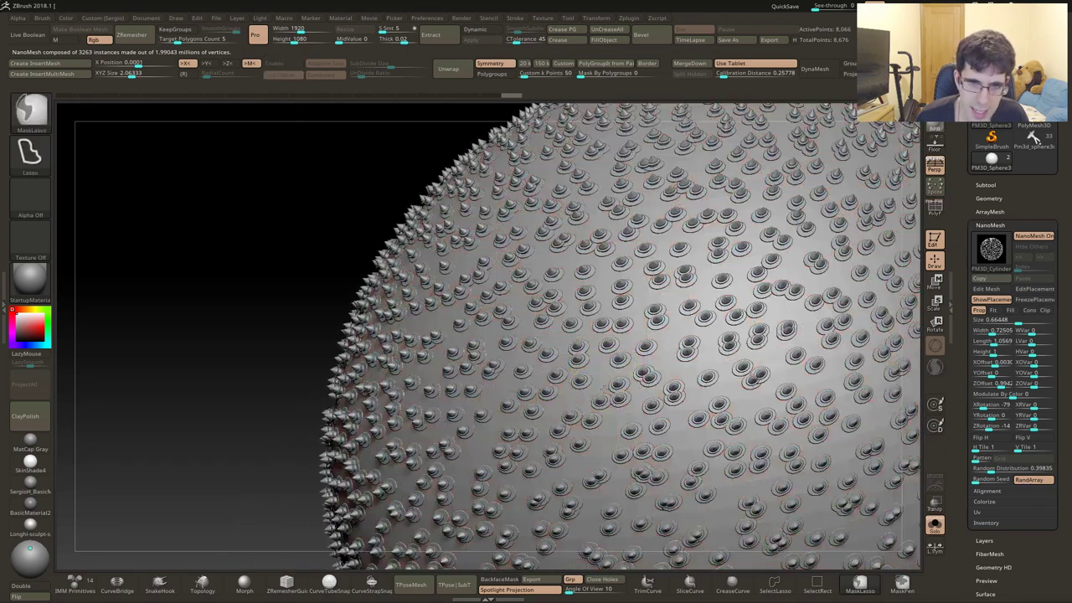
key("f")
right_click_drag(632, 383, 610, 310)
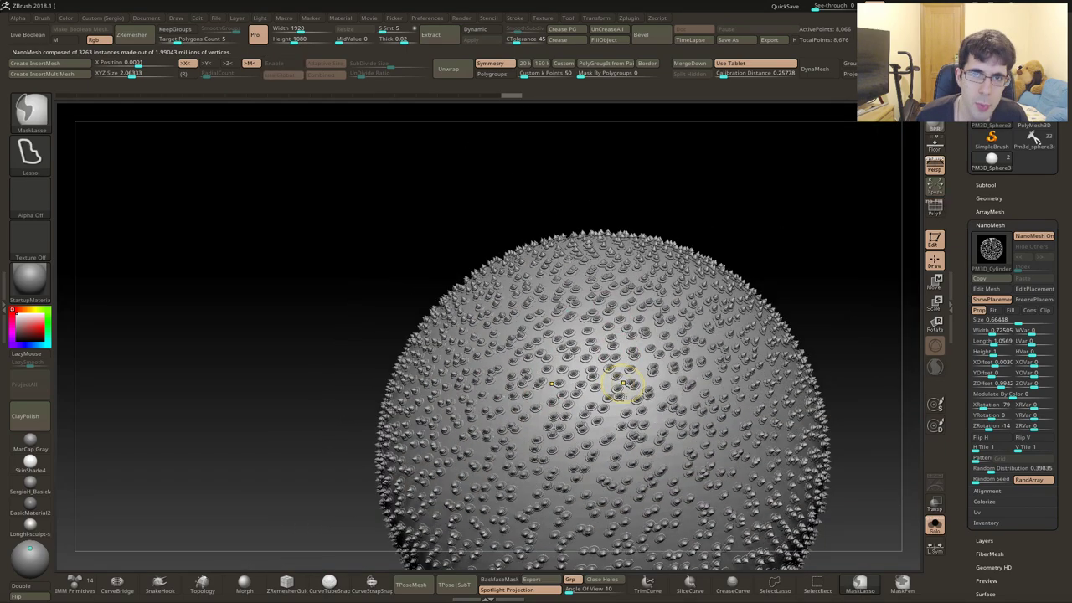
right_click_drag(622, 383, 624, 411, "ctrl")
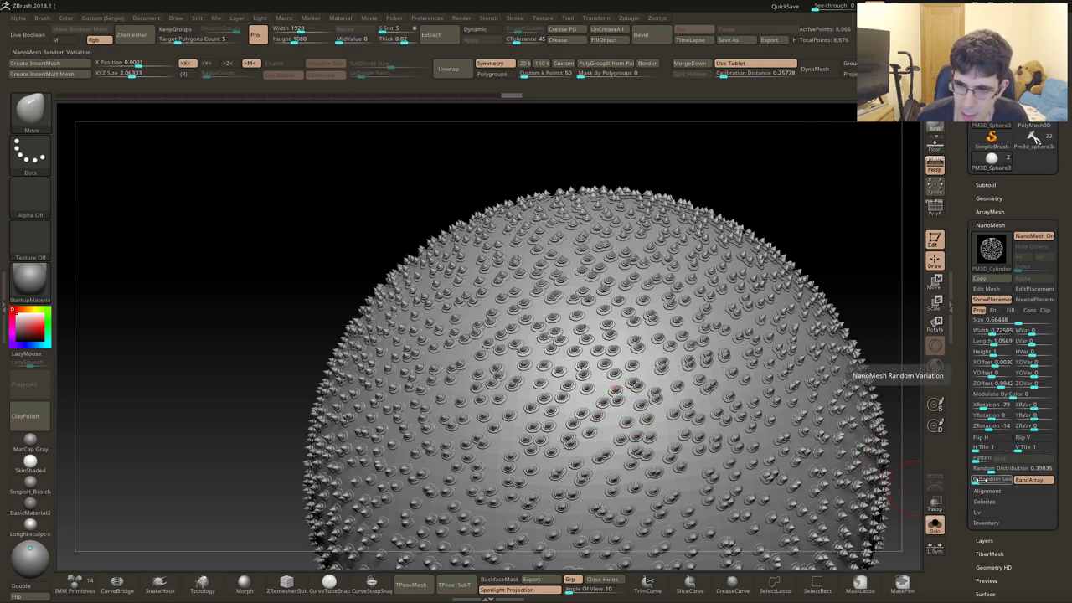
mouse_move(983, 469)
left_mouse_down()
mouse_move(1001, 470)
mouse_move(973, 482)
left_mouse_up()
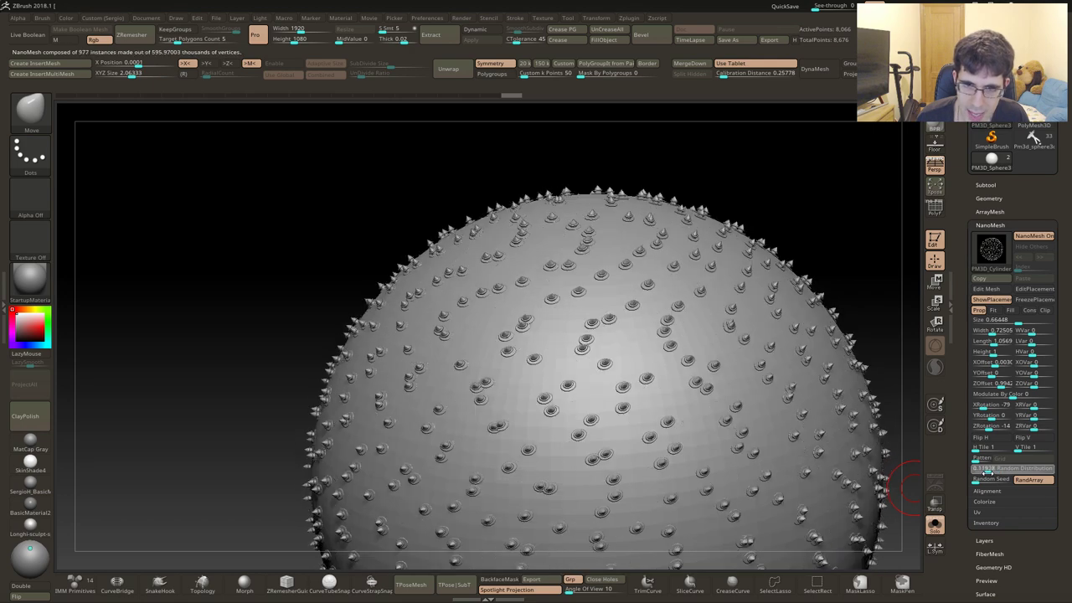
mouse_move(637, 453)
left_mouse_down()
mouse_move(562, 447)
mouse_move(787, 431)
mouse_move(637, 431)
left_mouse_up()
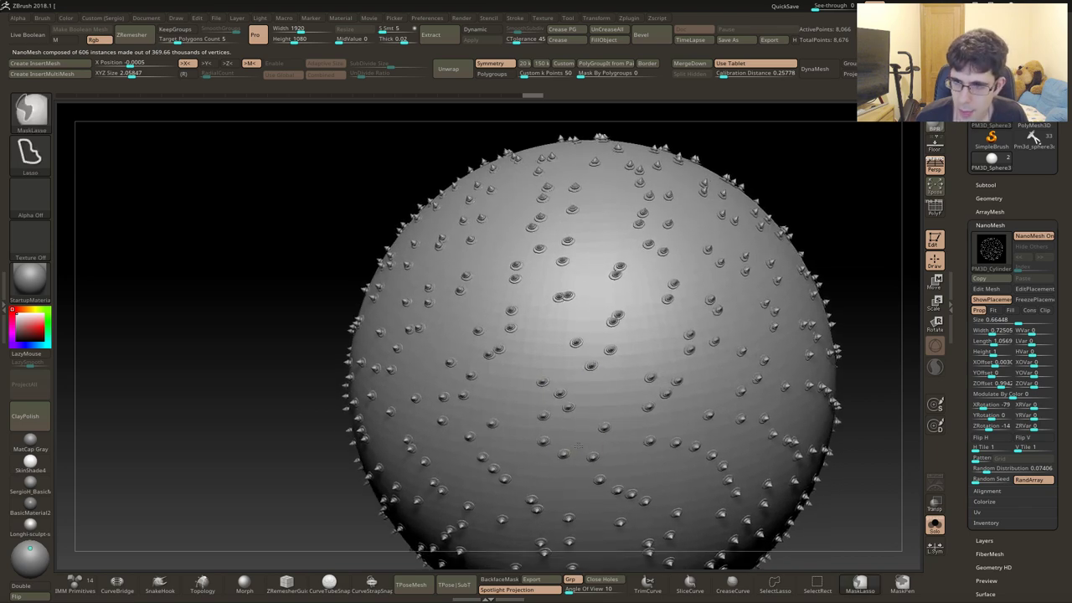
Compare Align To Normal against No Alignment and keep the instances unaligned
left_click(990, 492)
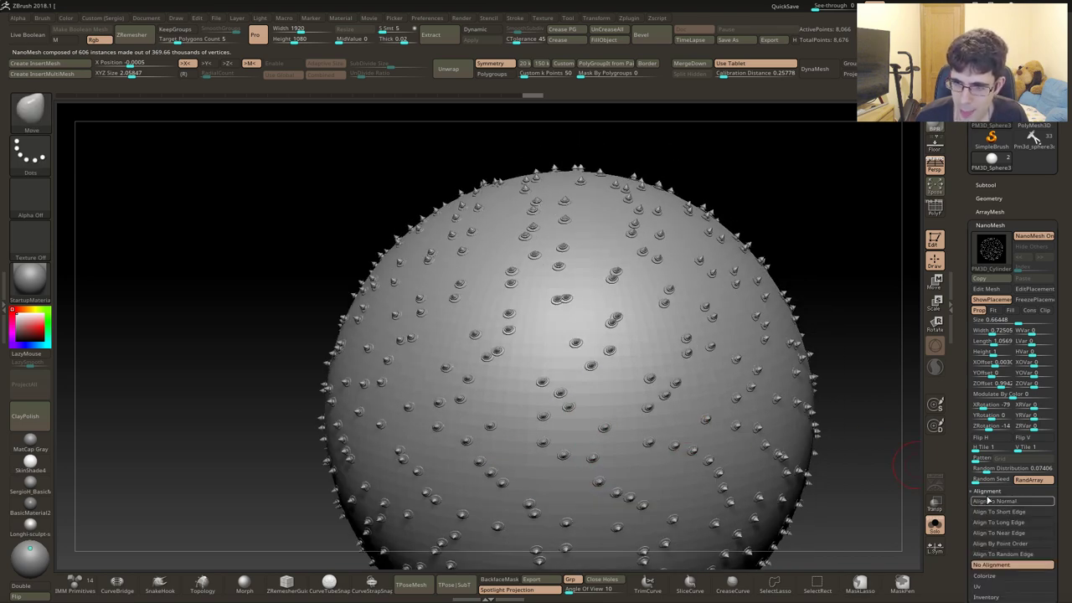
left_click_drag(959, 501, 961, 467)
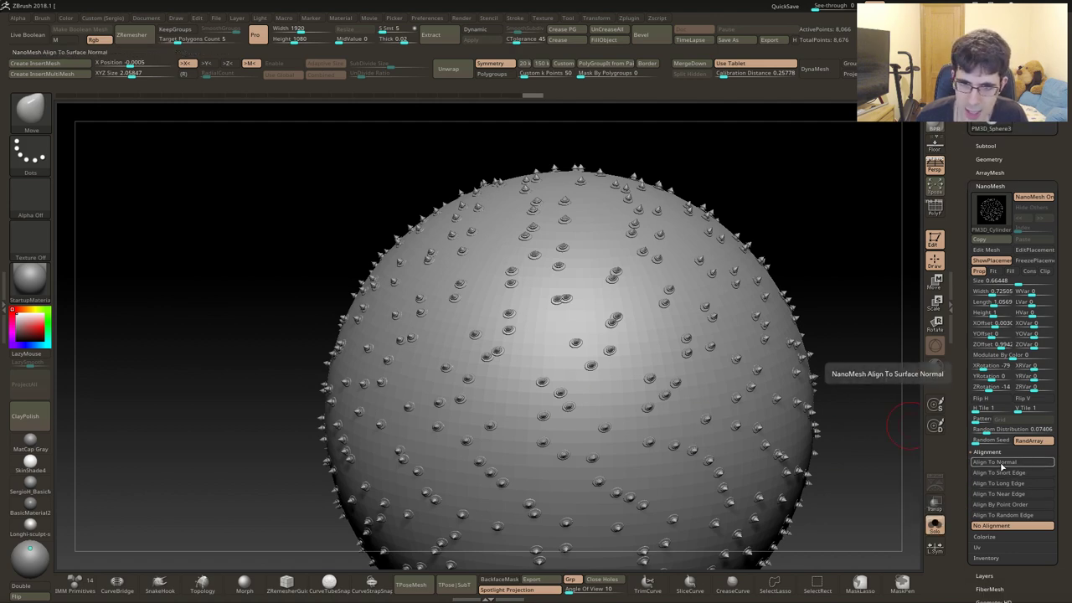
left_click(996, 462)
left_click_drag(586, 469, 596, 426)
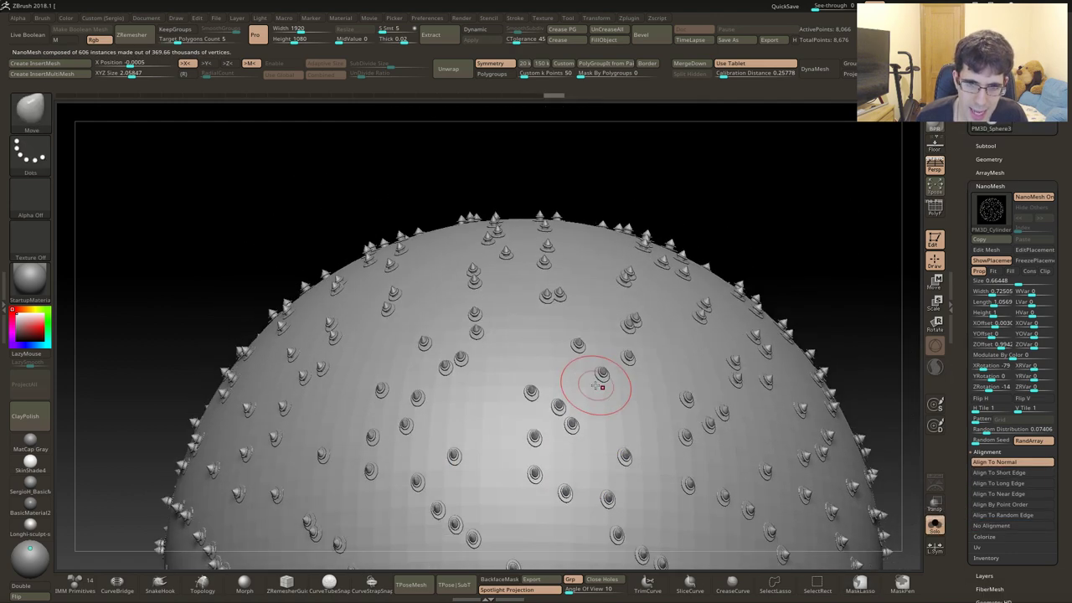
scroll(598, 385, "up", 5)
scroll(574, 310, "down", 6)
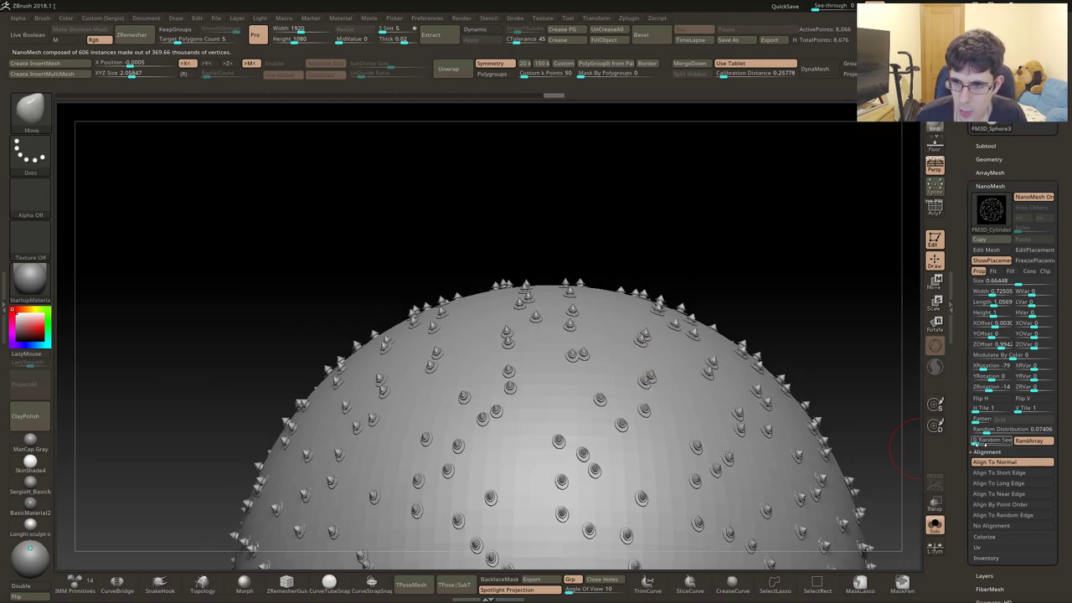
left_click(993, 525)
Collapse the Alignment options and expand the NanoMesh Inventory settings
mouse_move(670, 425)
left_mouse_down()
mouse_move(648, 365)
mouse_move(652, 318)
left_mouse_up()
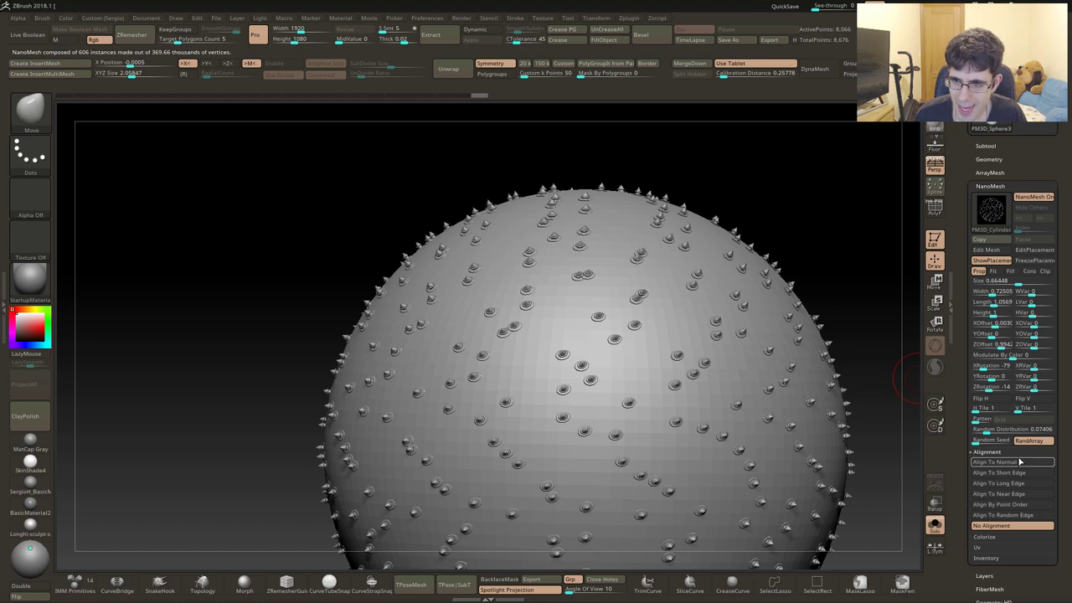
left_click(989, 452)
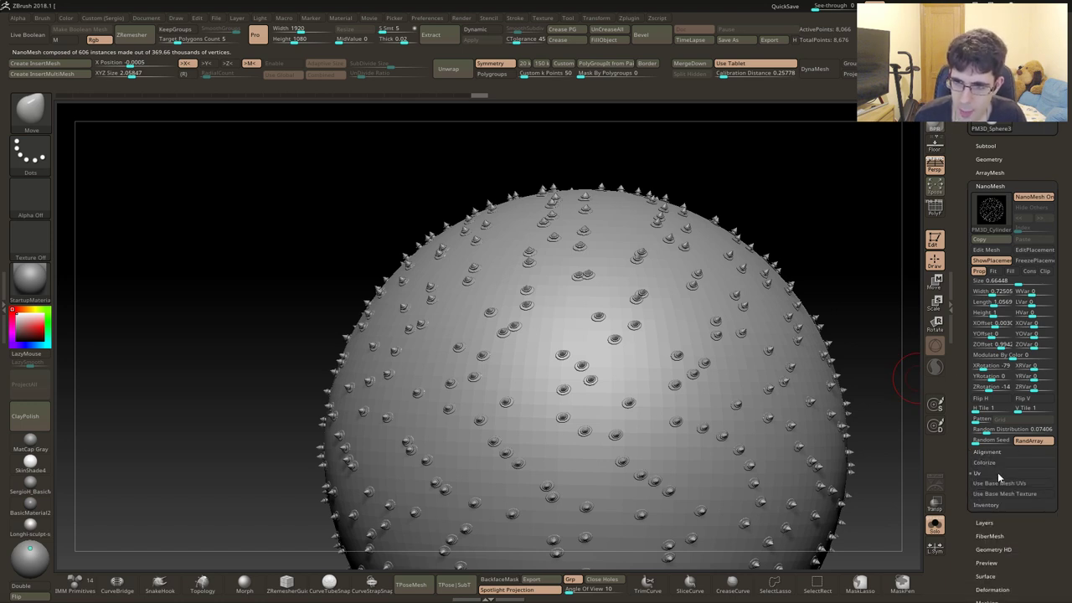
left_click(988, 484)
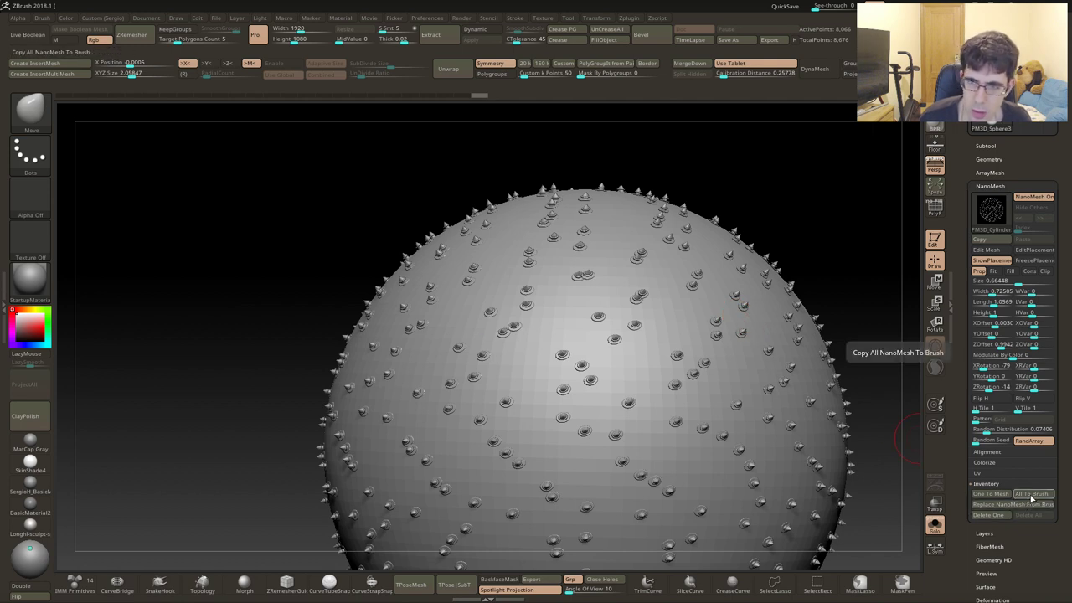
Convert all NanoMesh instances into real geometry with All To Mesh
left_click(991, 496)
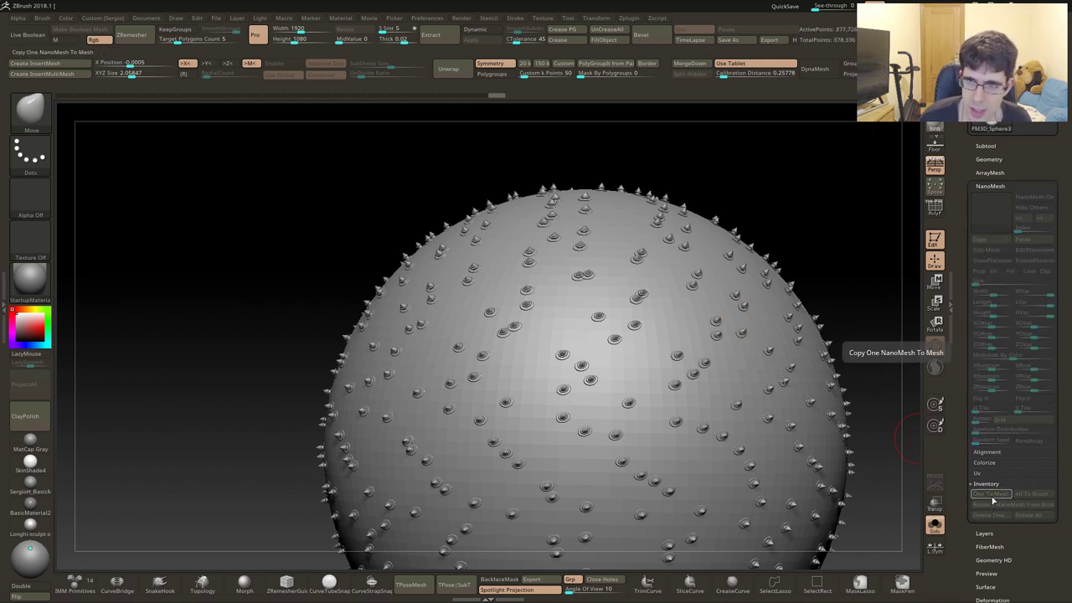
key("shift+f")
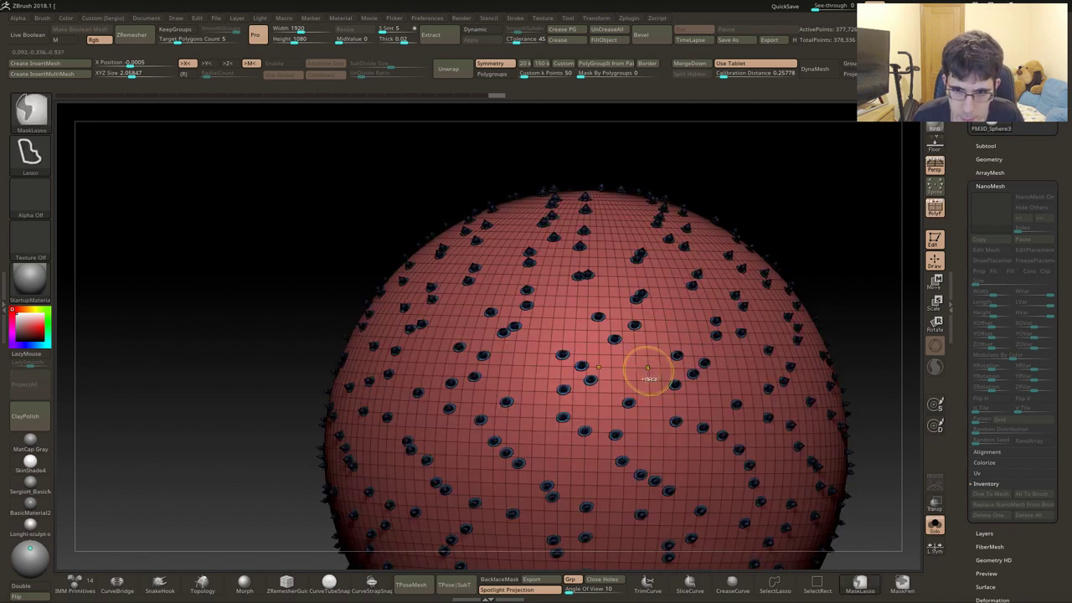
mouse_move(646, 371)
right_mouse_down("ctrl")
mouse_move(718, 545)
mouse_move(764, 474)
mouse_move(729, 311)
right_mouse_up("ctrl")
Hide the converted cones with SelectLasso and use Split Hidden to separate them
left_click(996, 145)
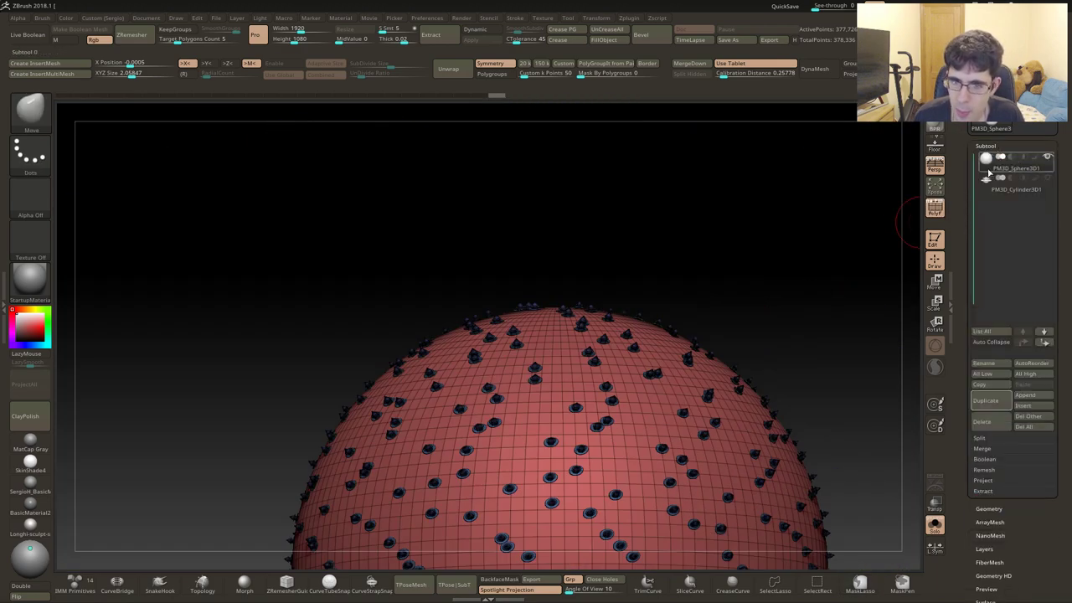
key("shift+f")
left_click(638, 419, "ctrl+shift")
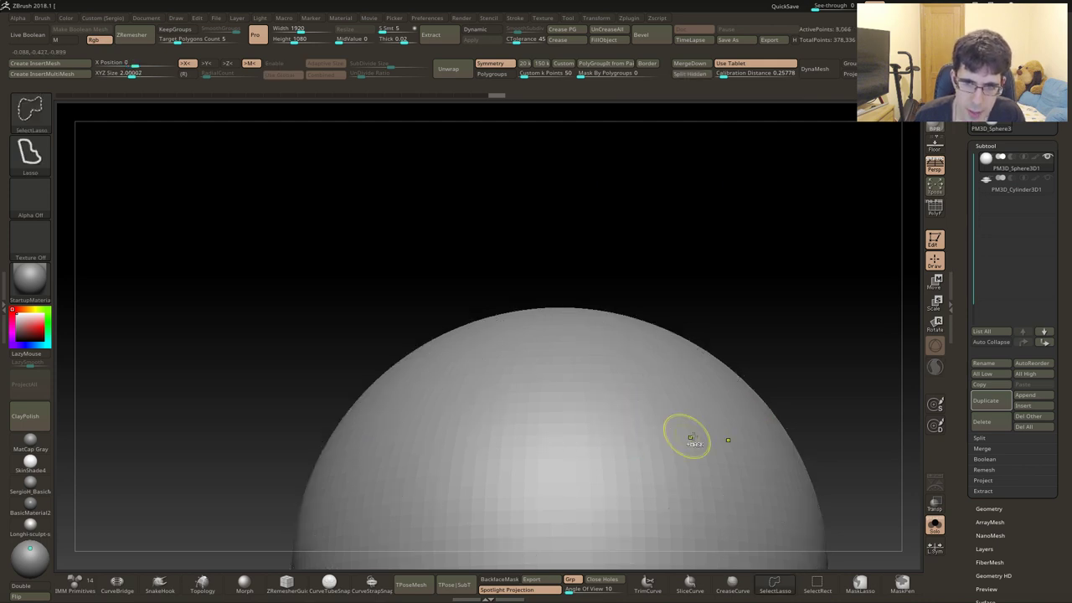
mouse_move(608, 422)
right_mouse_down("alt")
mouse_move(591, 364)
mouse_move(660, 295)
right_mouse_up("alt")
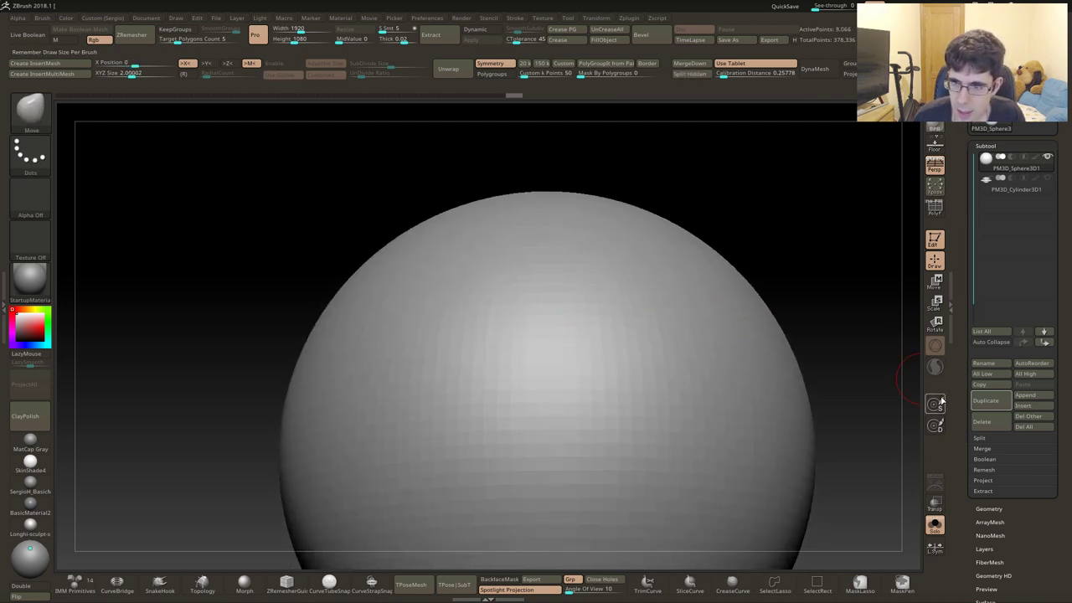
left_click(981, 438)
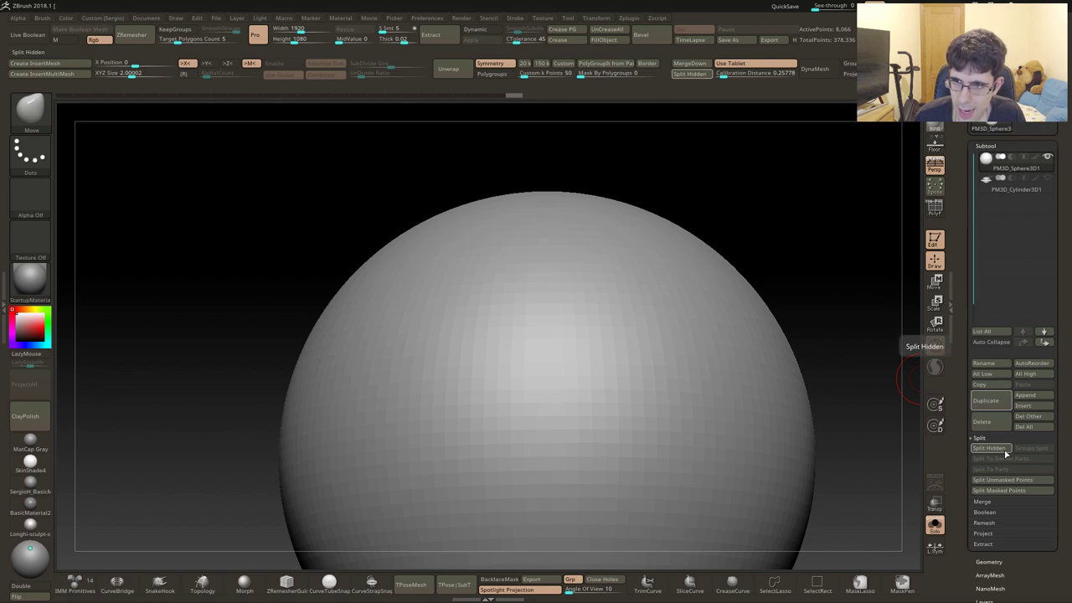
left_click(1000, 449)
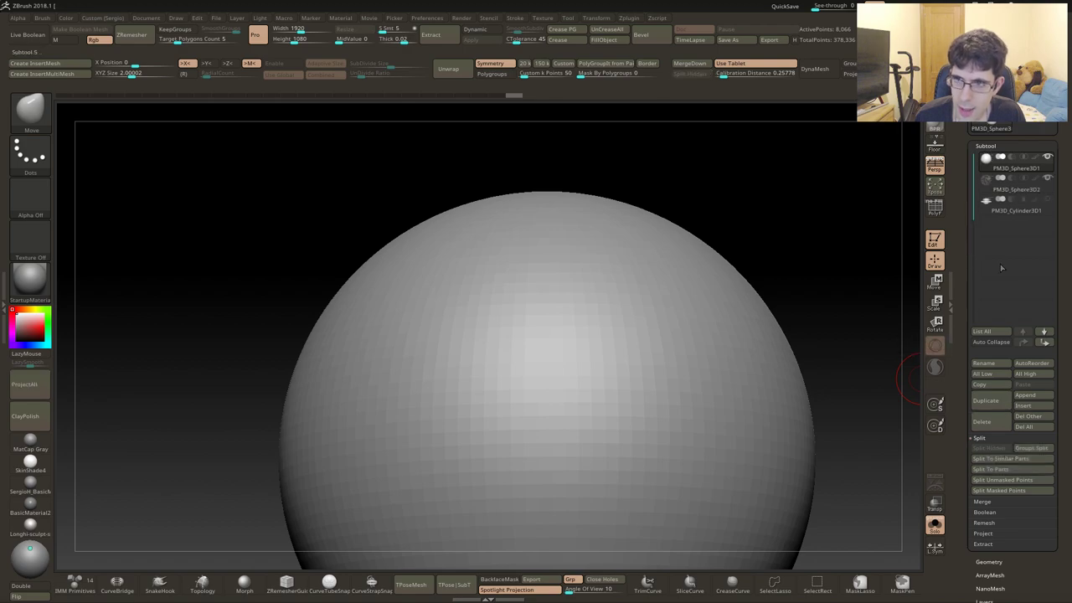
Inspect the new PM3D_Sphere3D2 cones subtool and the bare PM3D_Sphere3D1 sphere
left_click(999, 191)
mouse_move(657, 311)
right_mouse_down()
mouse_move(578, 381)
mouse_move(642, 363)
right_mouse_up()
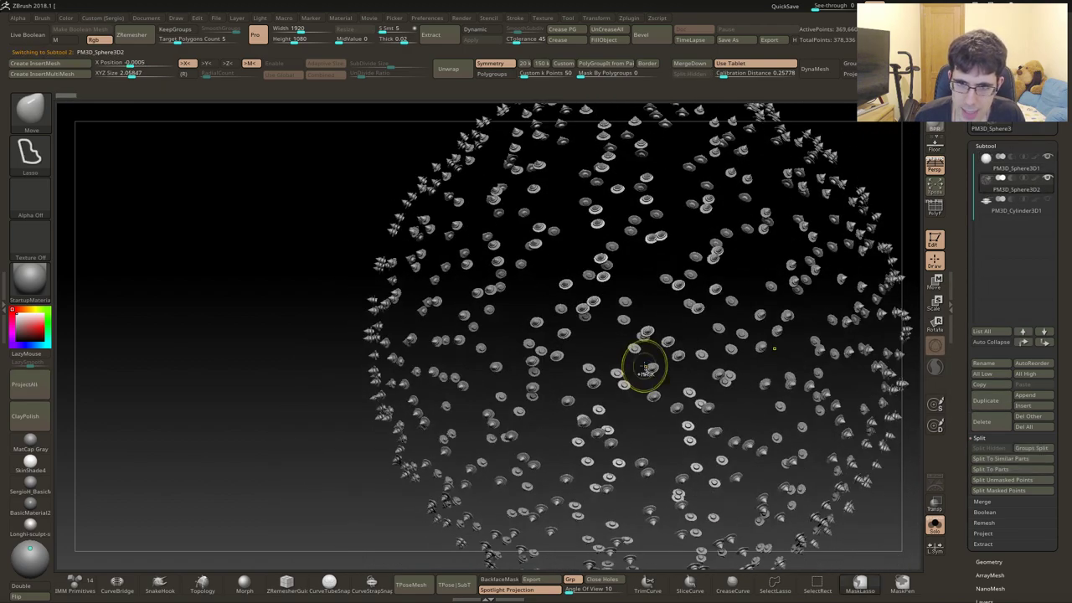
key("f")
left_click(997, 168)
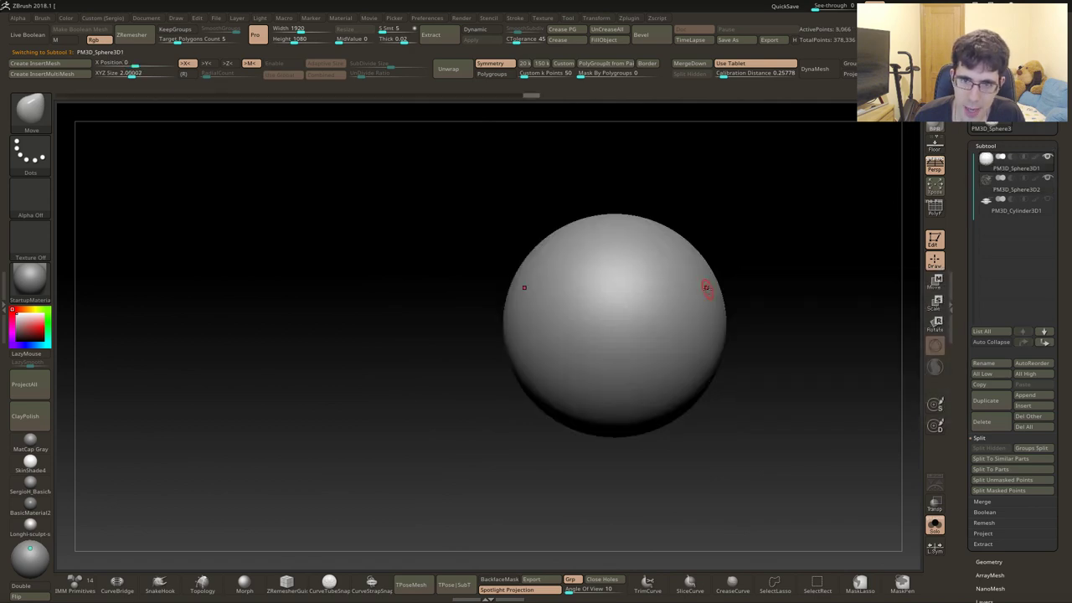
mouse_move(661, 273)
right_mouse_down("ctrl")
mouse_move(660, 377)
mouse_move(634, 388)
right_mouse_up("ctrl")
key("f")
mouse_move(542, 302)
right_mouse_down("ctrl")
mouse_move(594, 282)
mouse_move(581, 240)
right_mouse_up("ctrl")
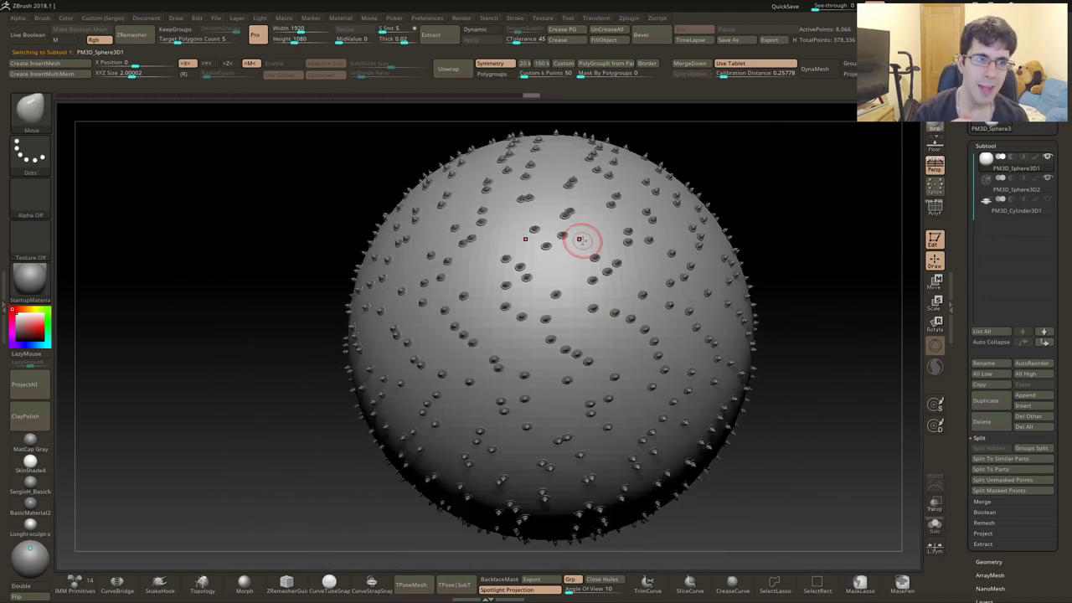